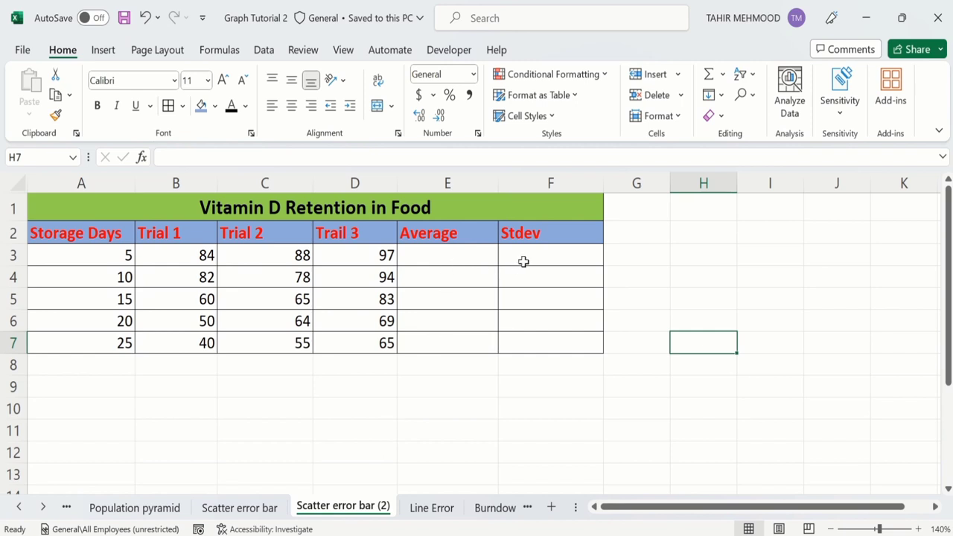
# Step: Enter =AVERAGE(B3:D3) in cell E3
pyautogui.click(450, 255)
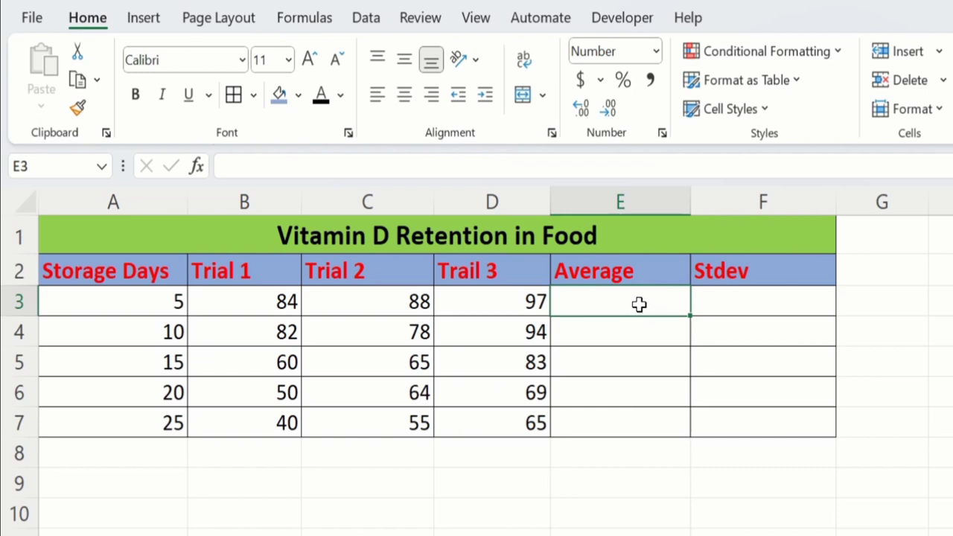
pyautogui.write('=')
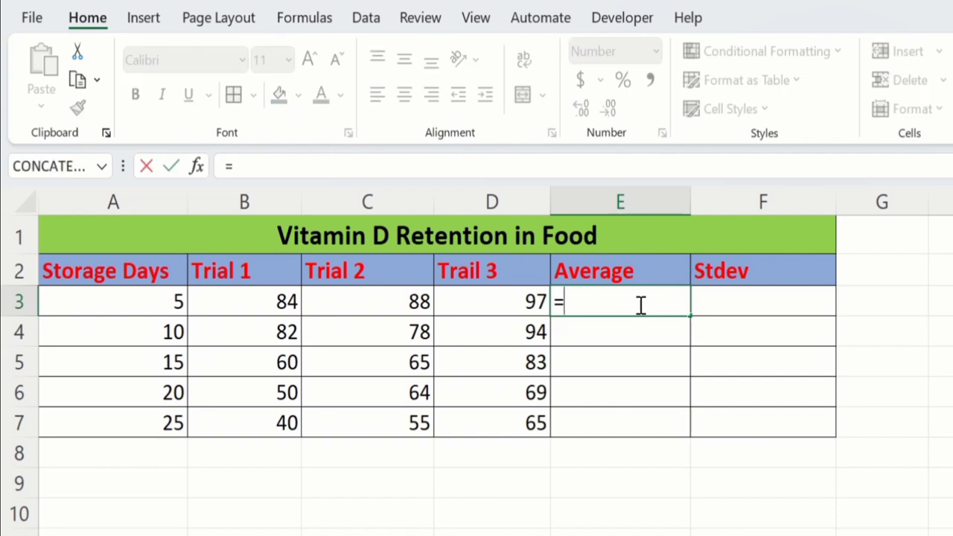
pyautogui.write('av')
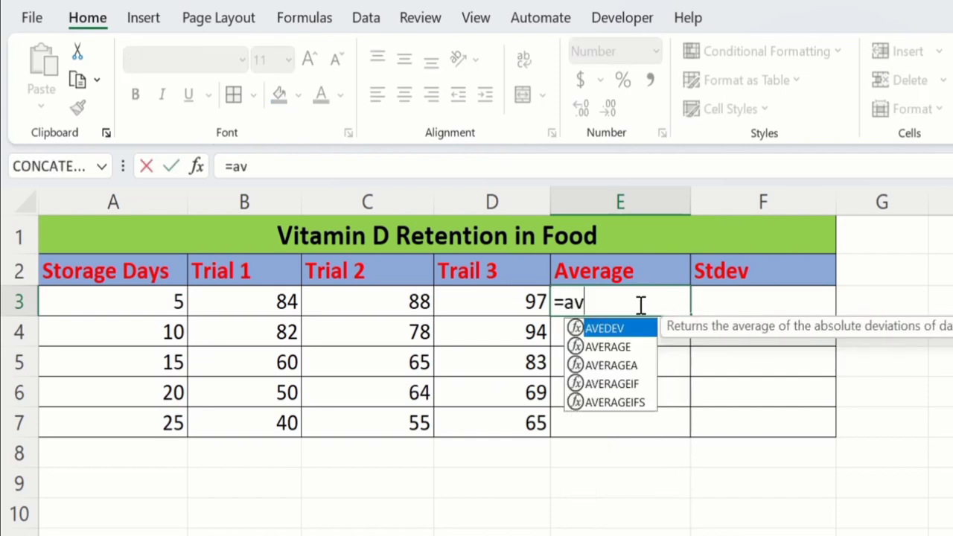
pyautogui.write('er')
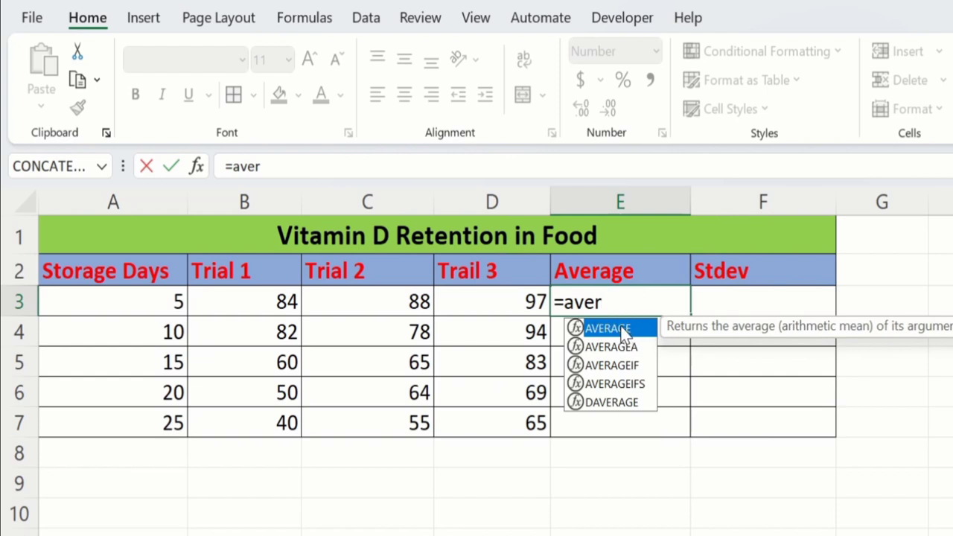
pyautogui.doubleClick(625, 326)
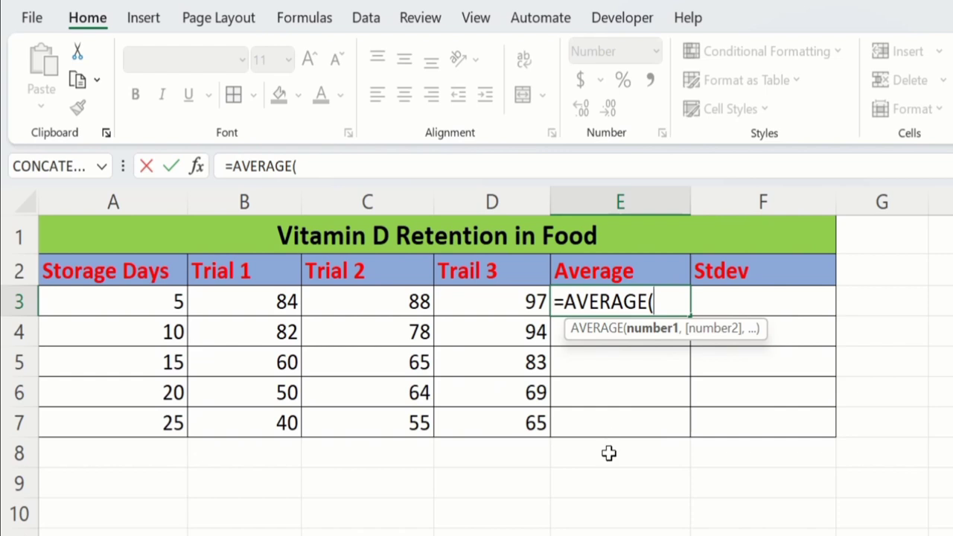
pyautogui.click(248, 301)
pyautogui.moveTo(248, 301); pyautogui.dragTo(440, 291)
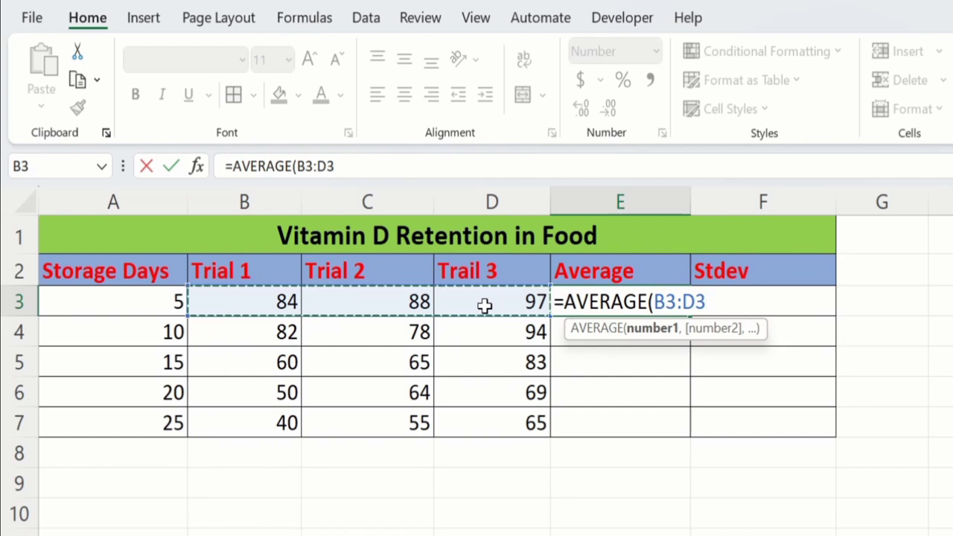
pyautogui.write(')')
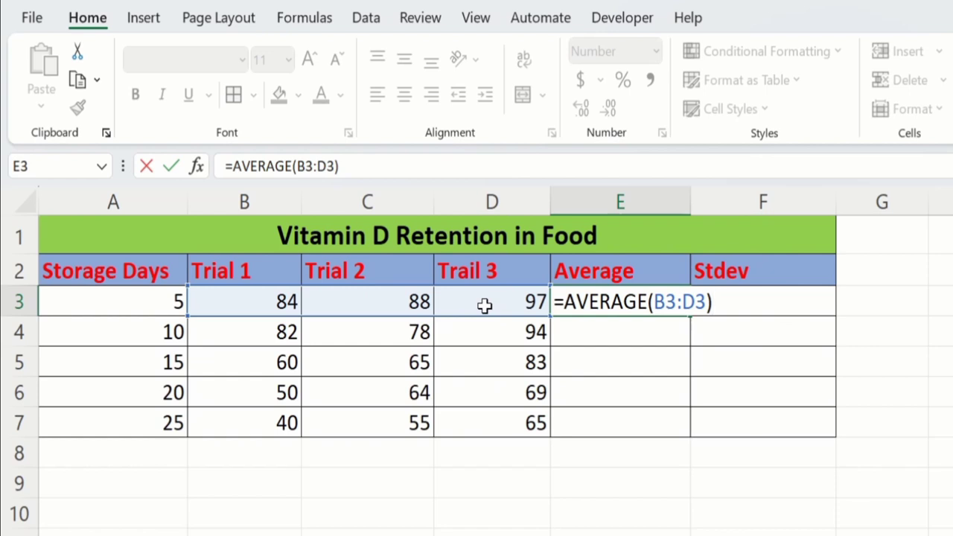
pyautogui.press('Return')
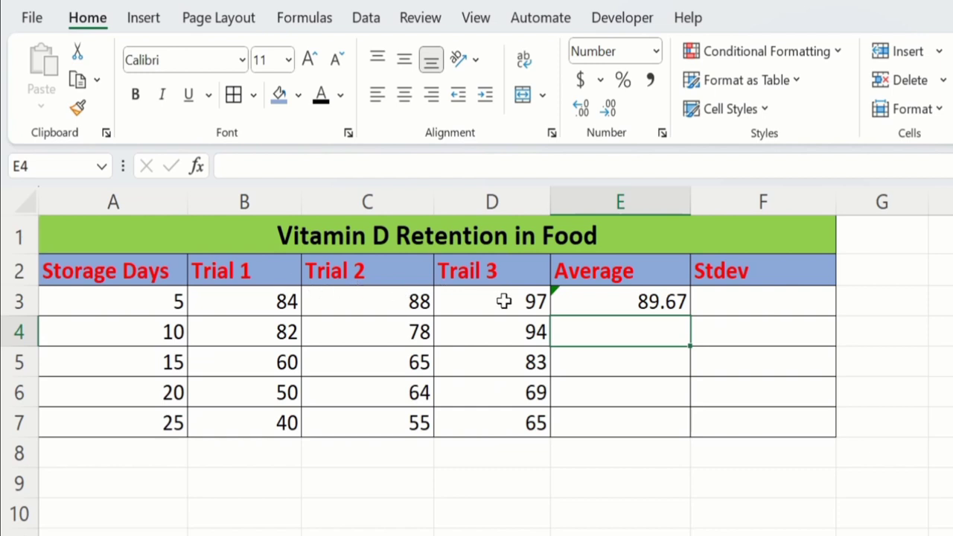
# Step: Fill the average formula down to E7, giving 89.67 through 53.33
pyautogui.click(605, 299)
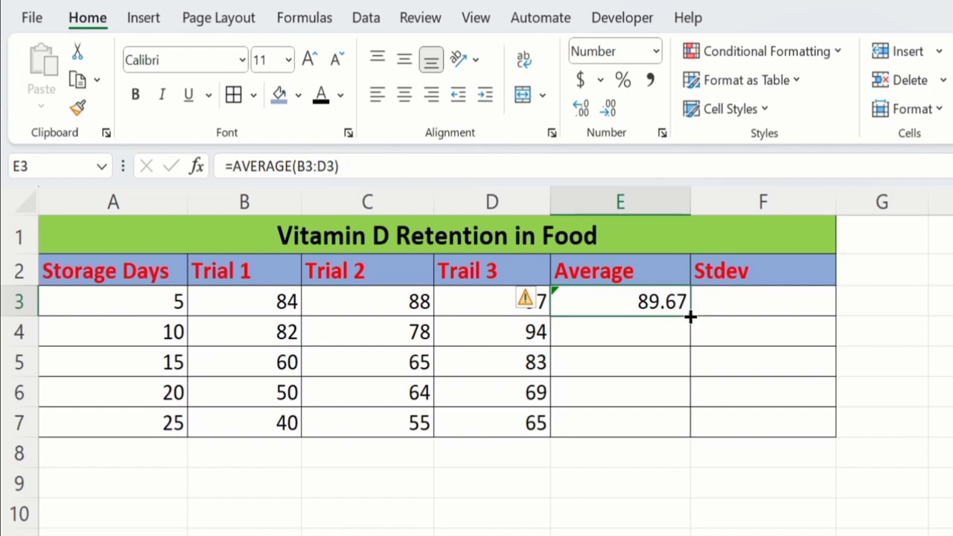
pyautogui.moveTo(690, 316); pyautogui.dragTo(684, 429)
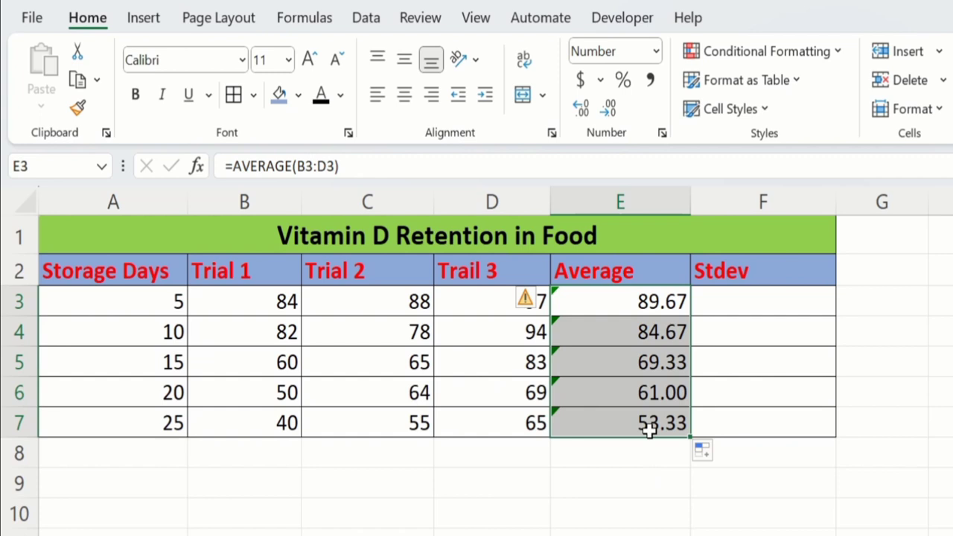
pyautogui.click(735, 305)
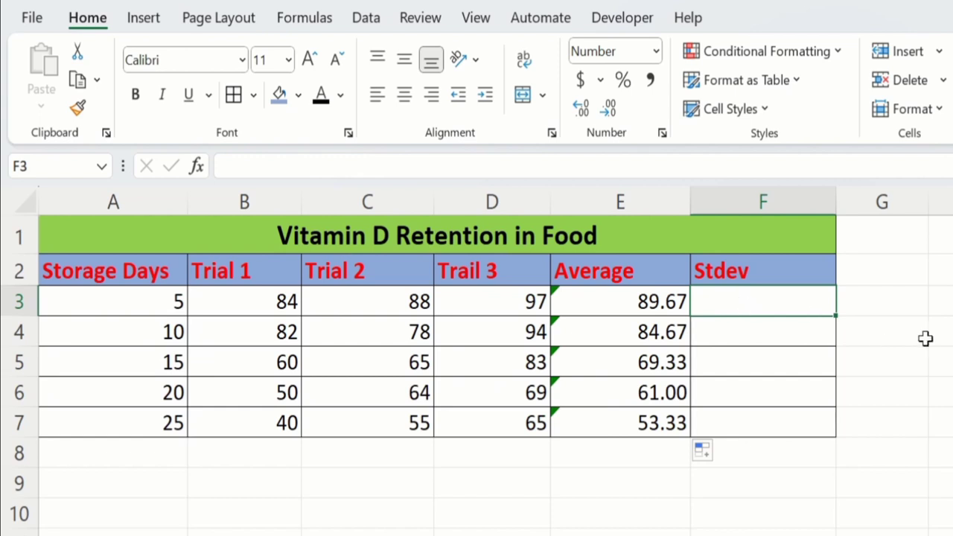
# Step: Enter =STDEV(B3:D3) in F3 and fill it down to F7 (6.66 to 12.58)
pyautogui.write('=')
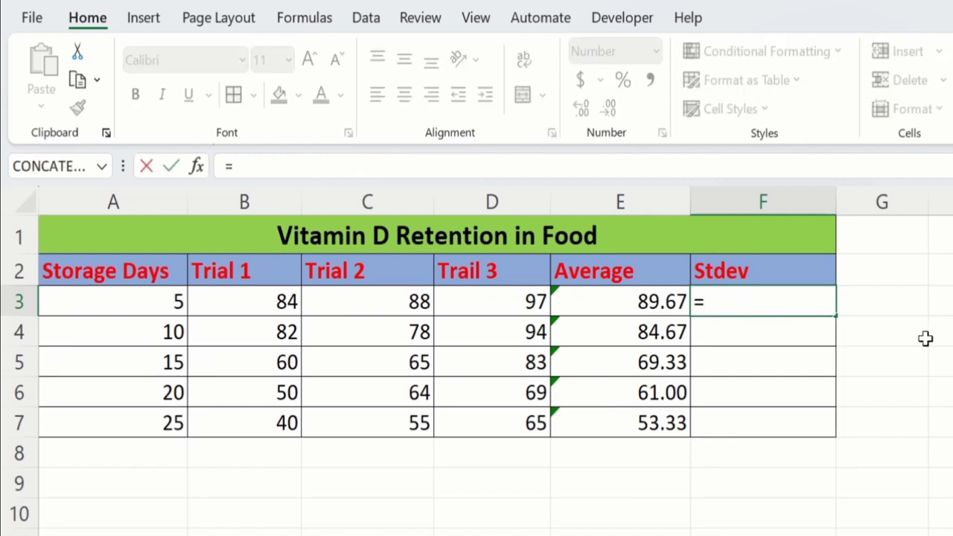
pyautogui.write('s')
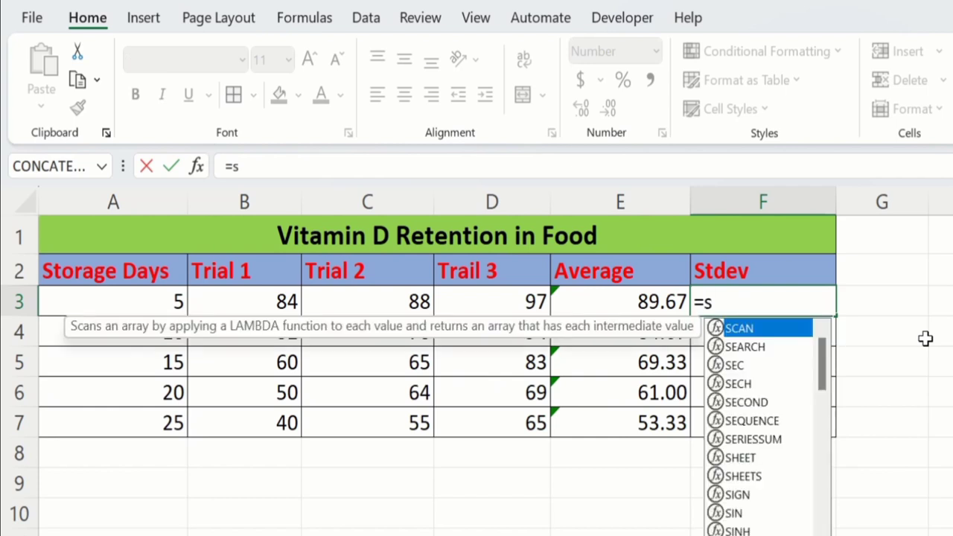
pyautogui.write('tde')
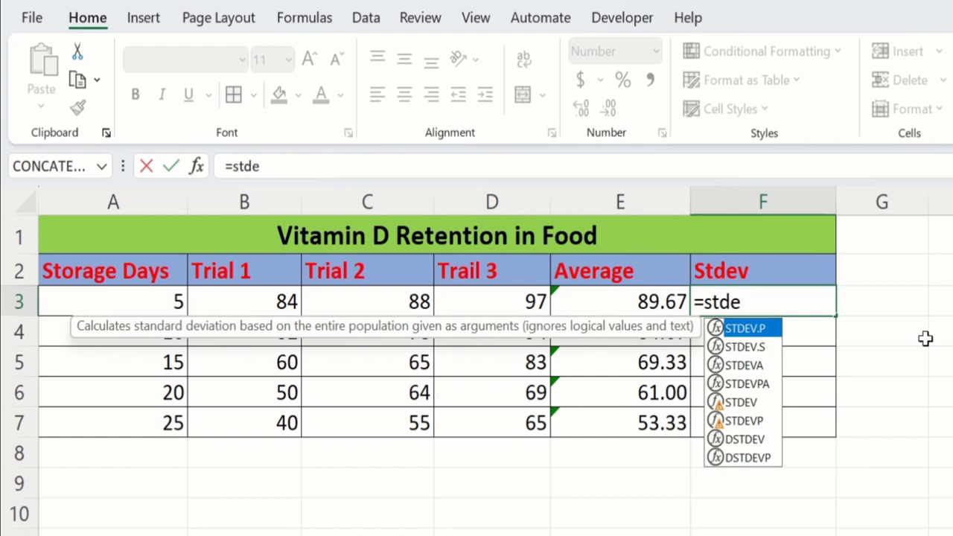
pyautogui.doubleClick(741, 402)
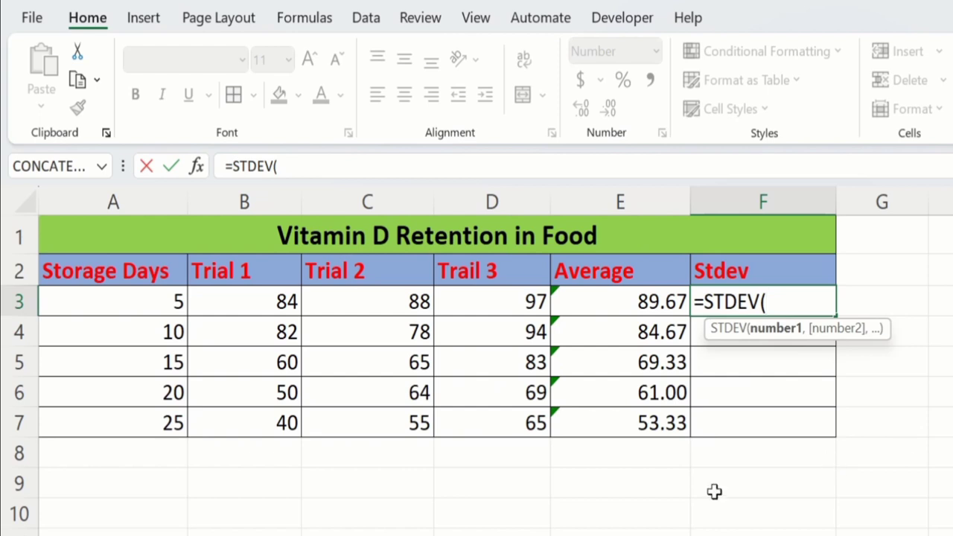
pyautogui.click(255, 303)
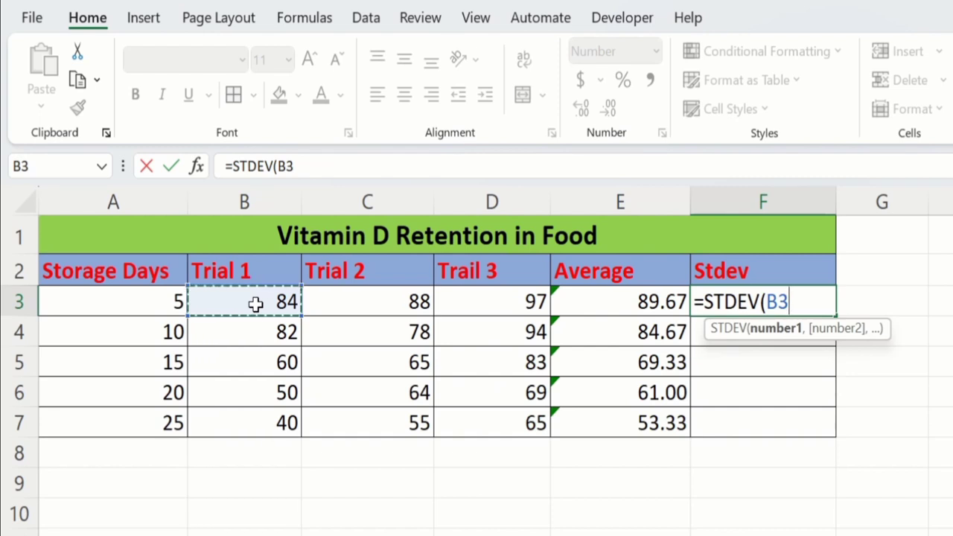
pyautogui.moveTo(255, 303); pyautogui.dragTo(456, 297)
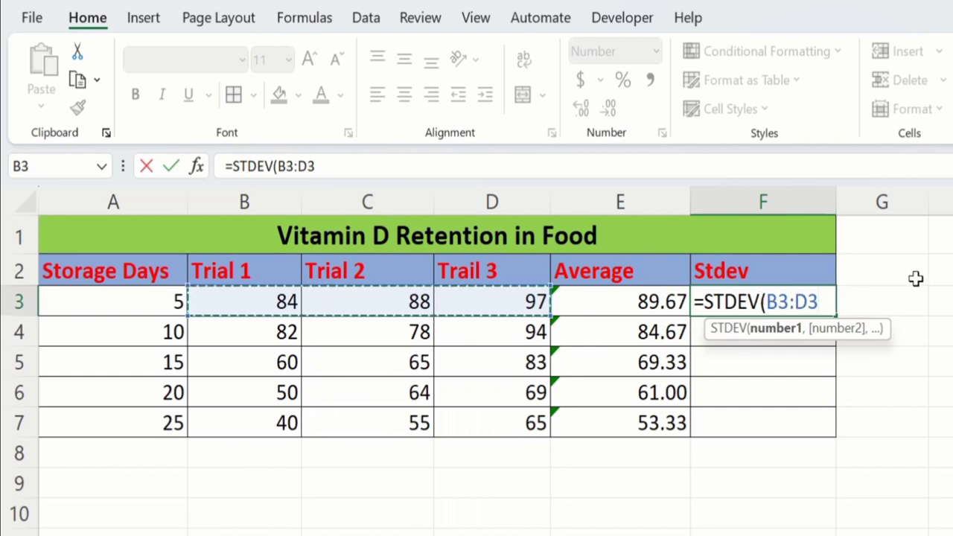
pyautogui.write(')')
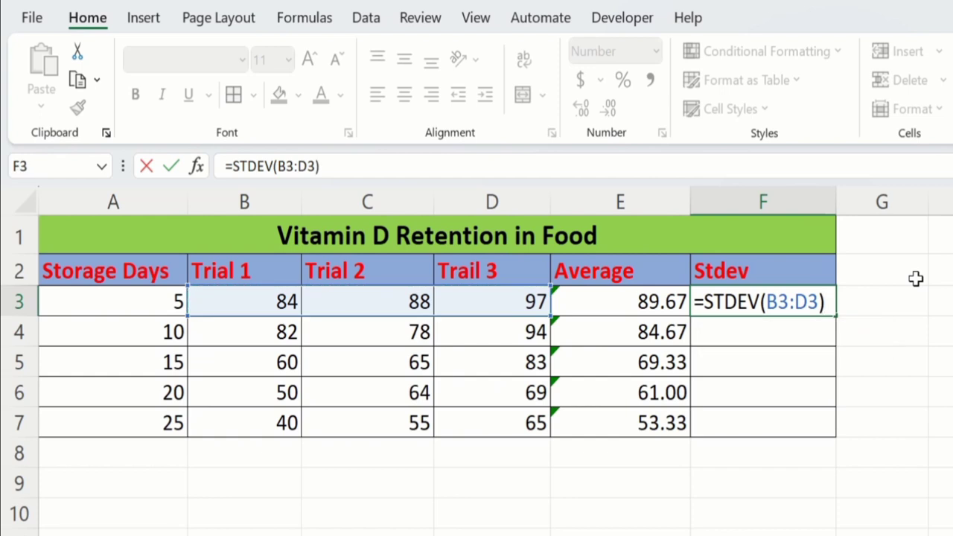
pyautogui.press('Return')
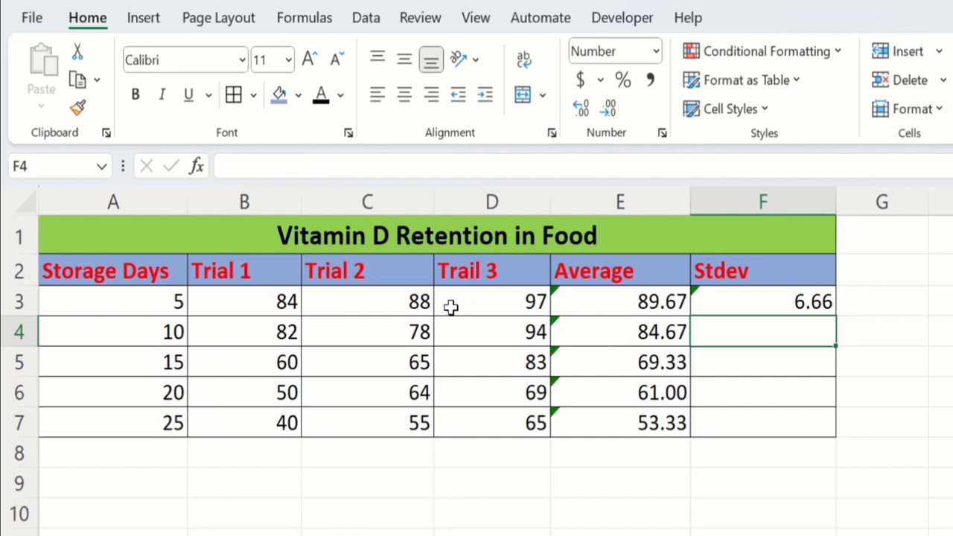
pyautogui.click(765, 303)
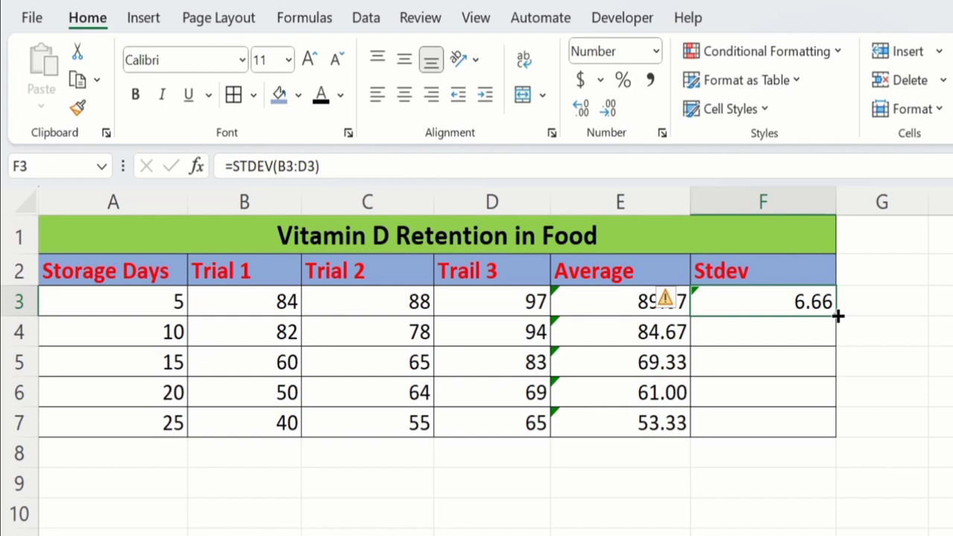
pyautogui.moveTo(837, 316); pyautogui.dragTo(832, 440)
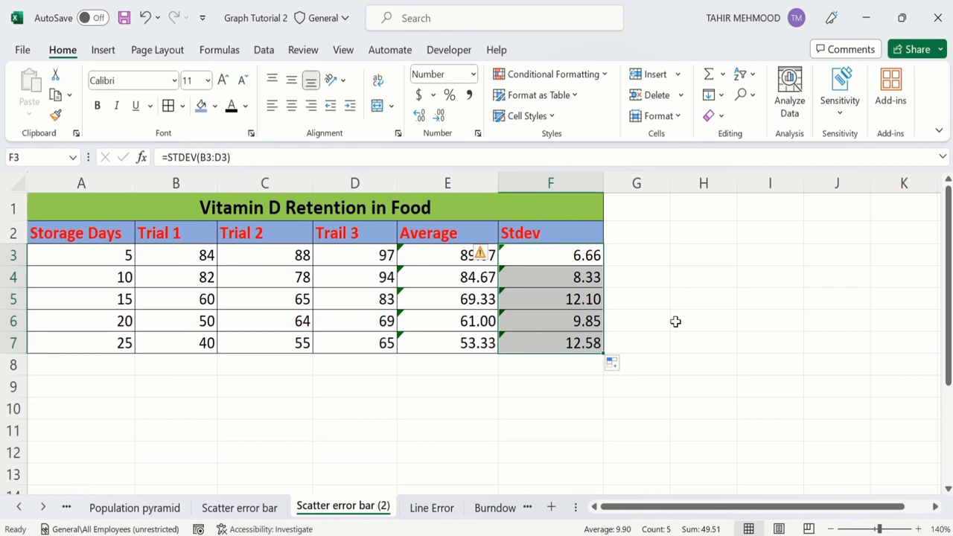
# Step: Select Storage Days A3:A7 plus Average E3:E7 and bring up the Insert tab's chart options
pyautogui.click(360, 402)
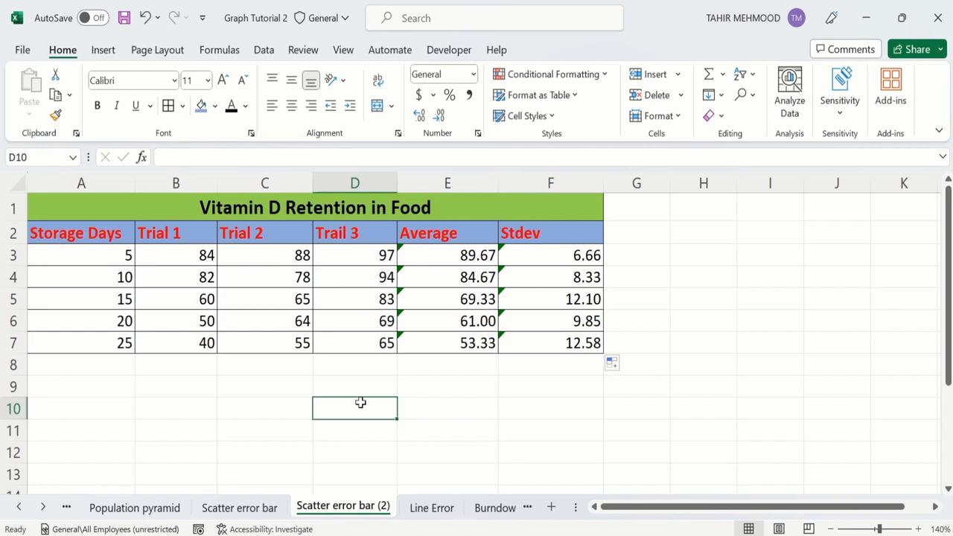
pyautogui.click(110, 346)
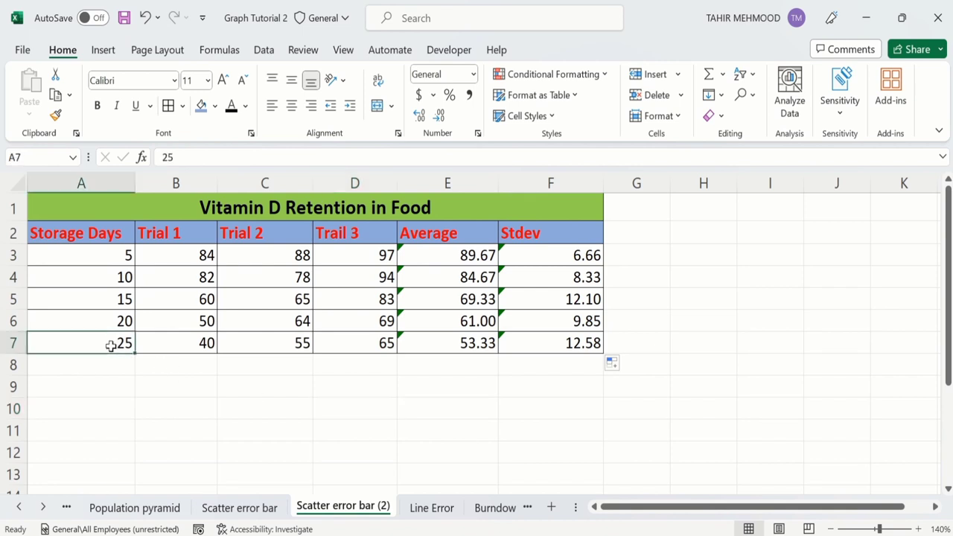
pyautogui.moveTo(110, 345); pyautogui.dragTo(113, 259)
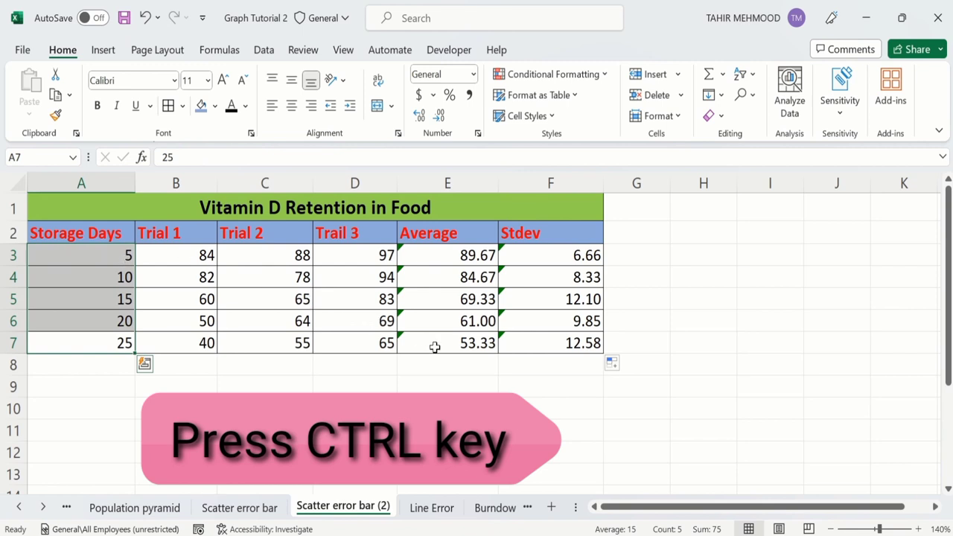
pyautogui.moveTo(435, 347); pyautogui.dragTo(434, 262)
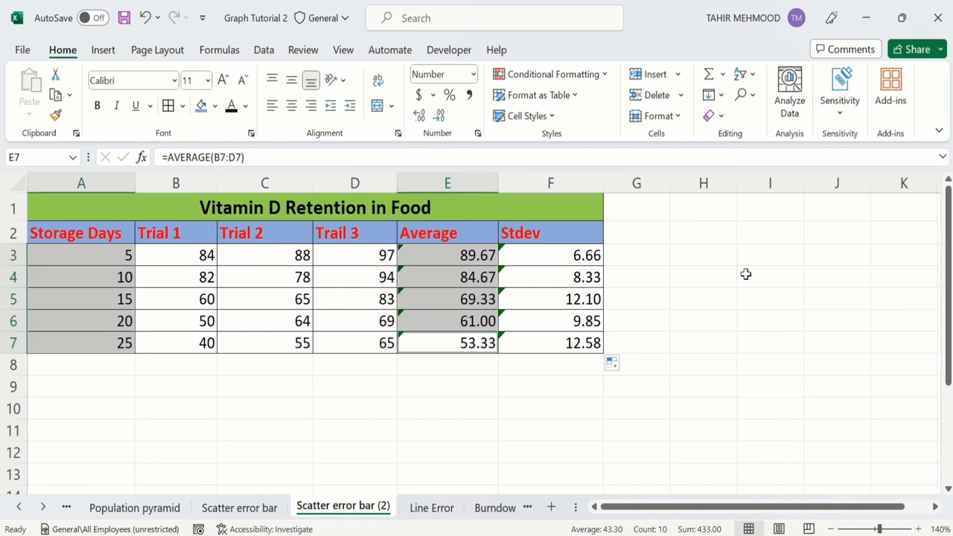
pyautogui.click(106, 52)
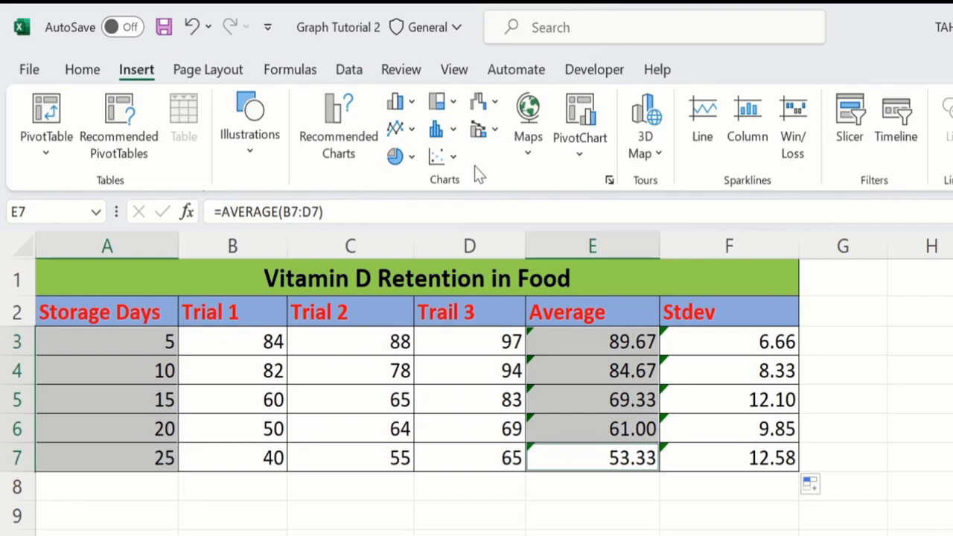
# Step: Insert a plain scatter chart of the selection, then delete it
pyautogui.click(452, 156)
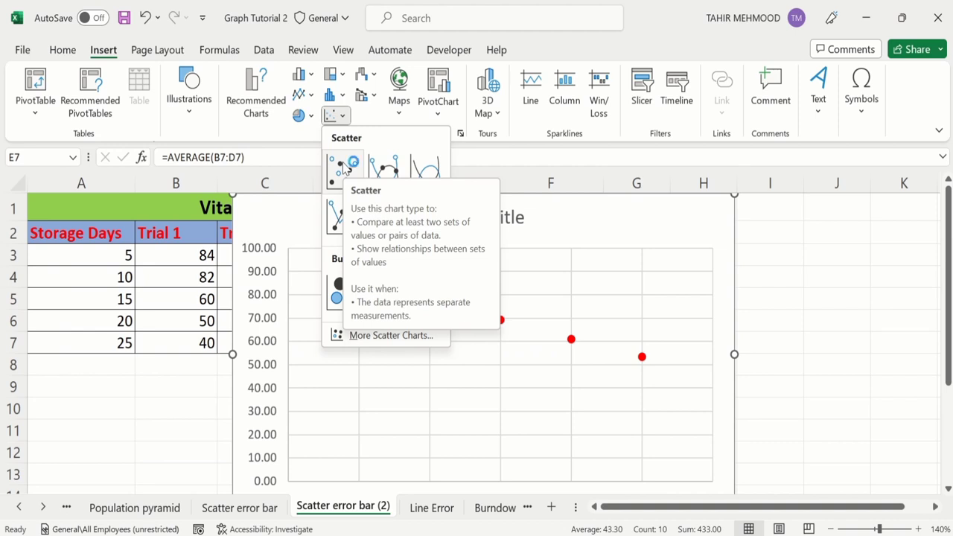
pyautogui.click(344, 167)
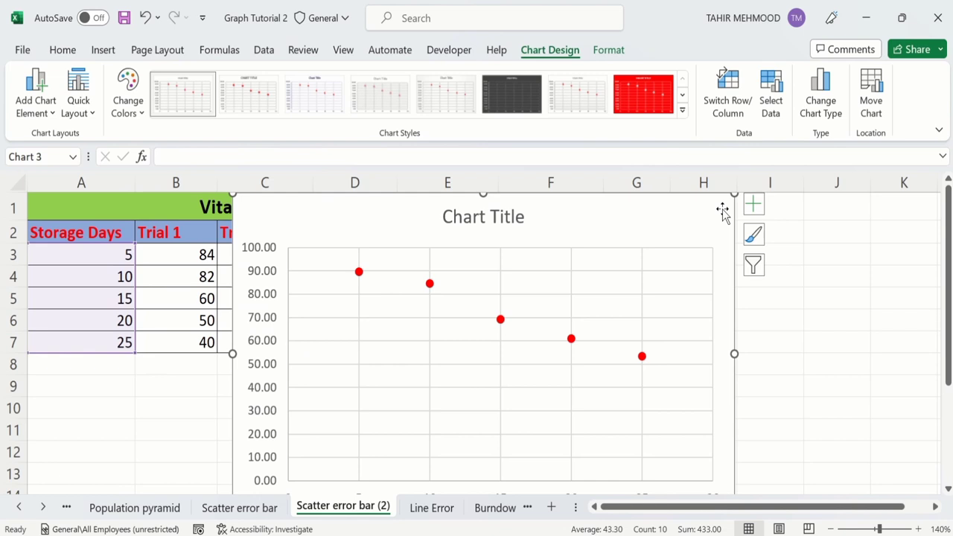
pyautogui.press('Delete')
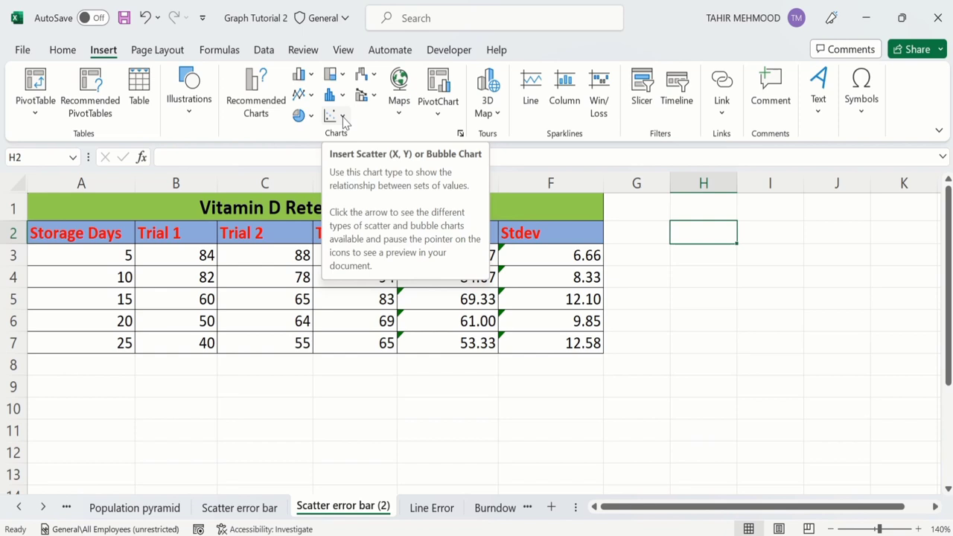
# Step: Insert an empty plain Scatter chart and move it to the right of the table
pyautogui.click(343, 119)
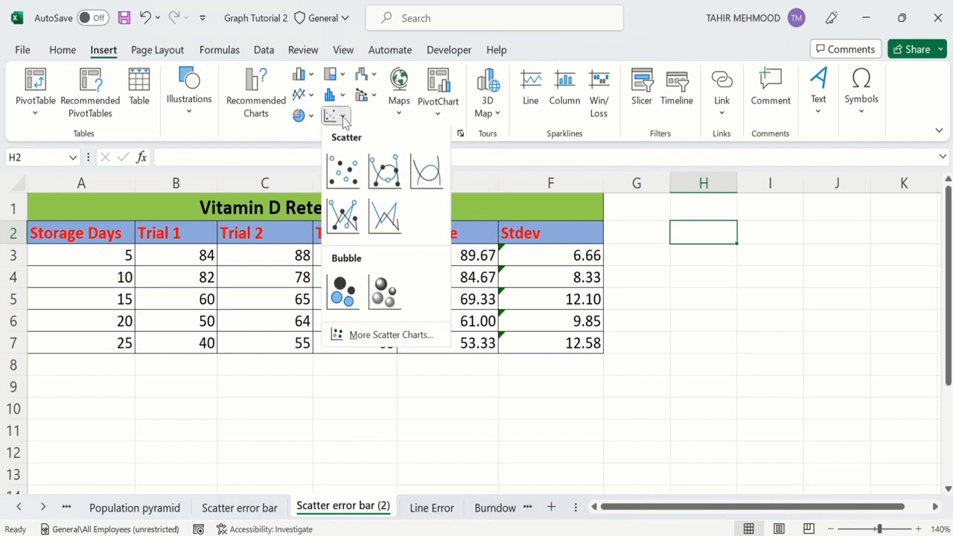
pyautogui.click(342, 170)
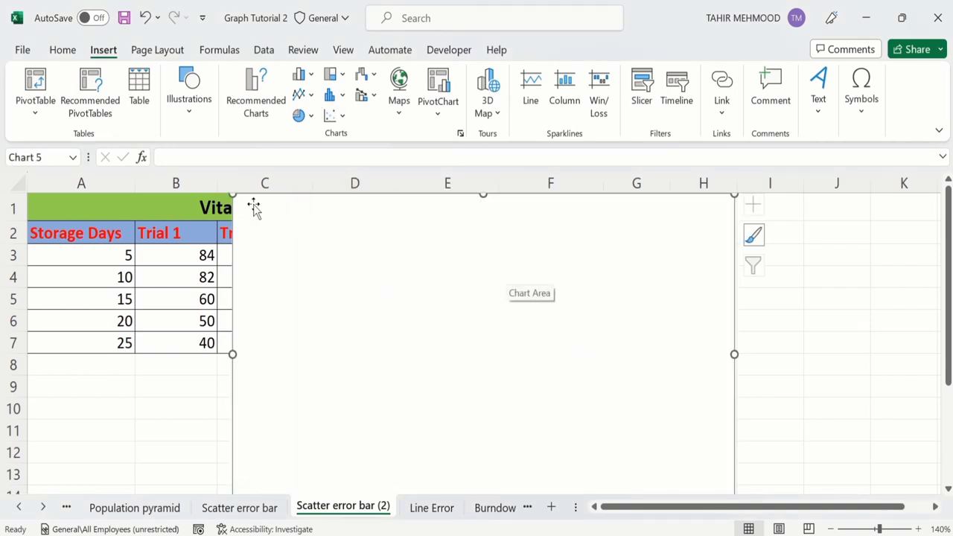
pyautogui.moveTo(271, 206); pyautogui.dragTo(673, 225)
pyautogui.hscroll(2, 626, 333)
# Step: Add a new chart series through Select Data with X values from Storage Days A3:A7
pyautogui.rightClick(626, 333)
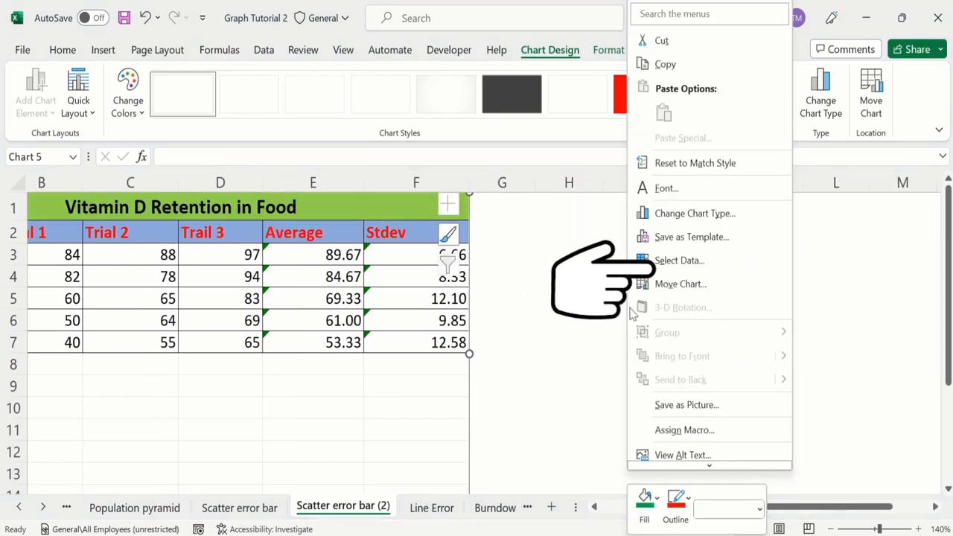
pyautogui.click(680, 266)
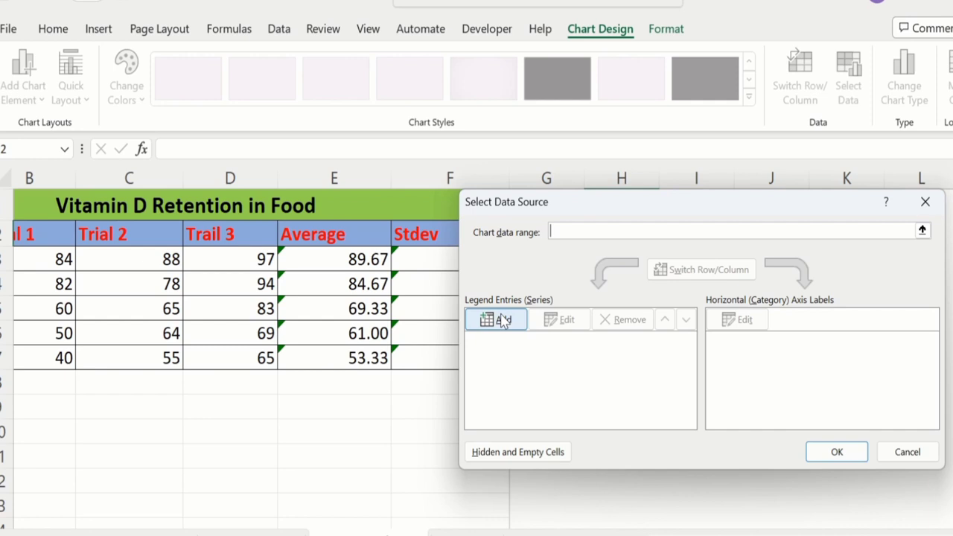
pyautogui.click(504, 320)
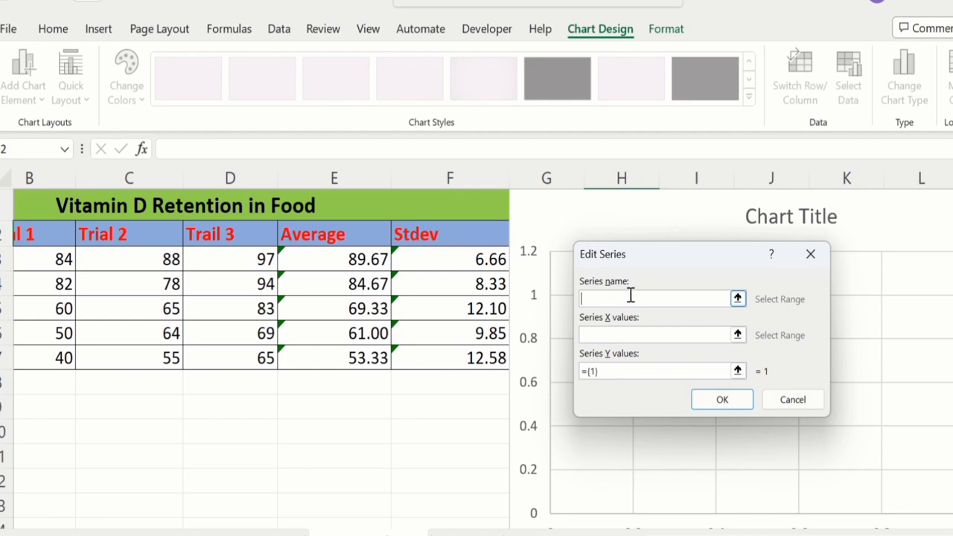
pyautogui.click(607, 299)
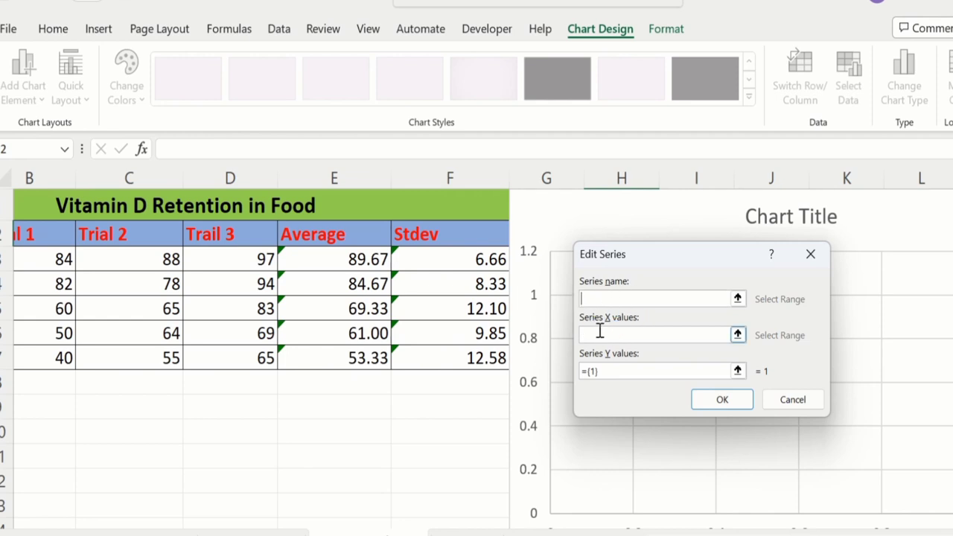
pyautogui.click(600, 333)
pyautogui.moveTo(711, 530); pyautogui.dragTo(700, 531)
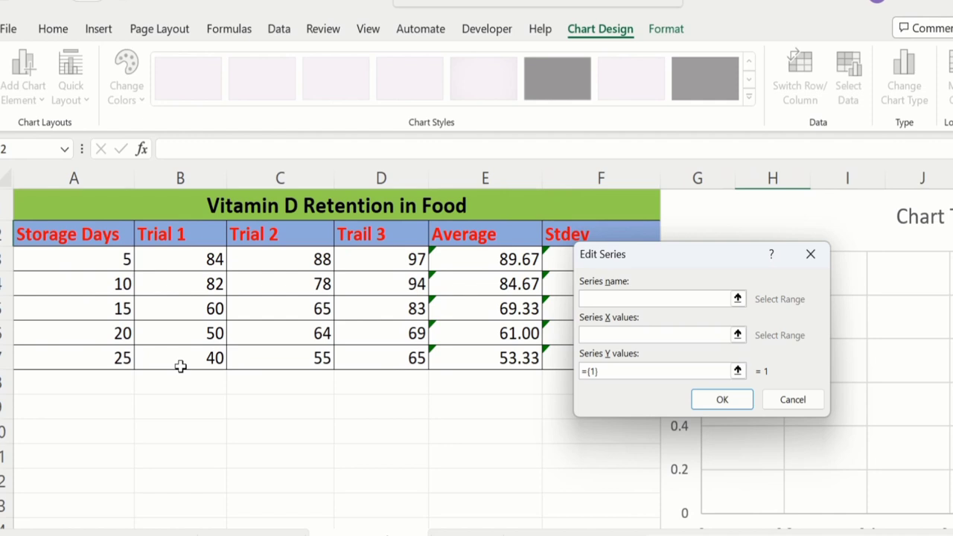
pyautogui.moveTo(98, 260); pyautogui.dragTo(100, 350)
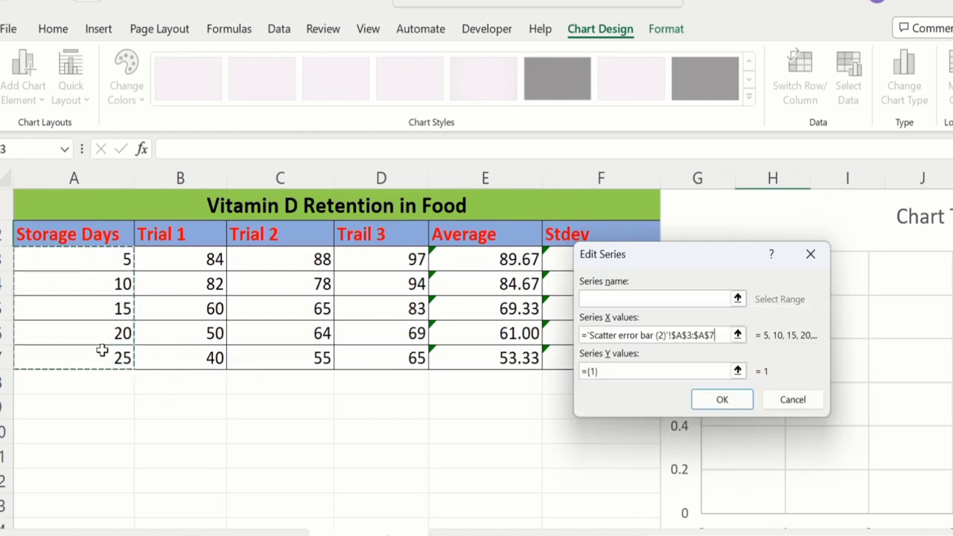
# Step: Set the series Y values to Average E3:E7, confirm, and place the chart beside the table
pyautogui.click(606, 370)
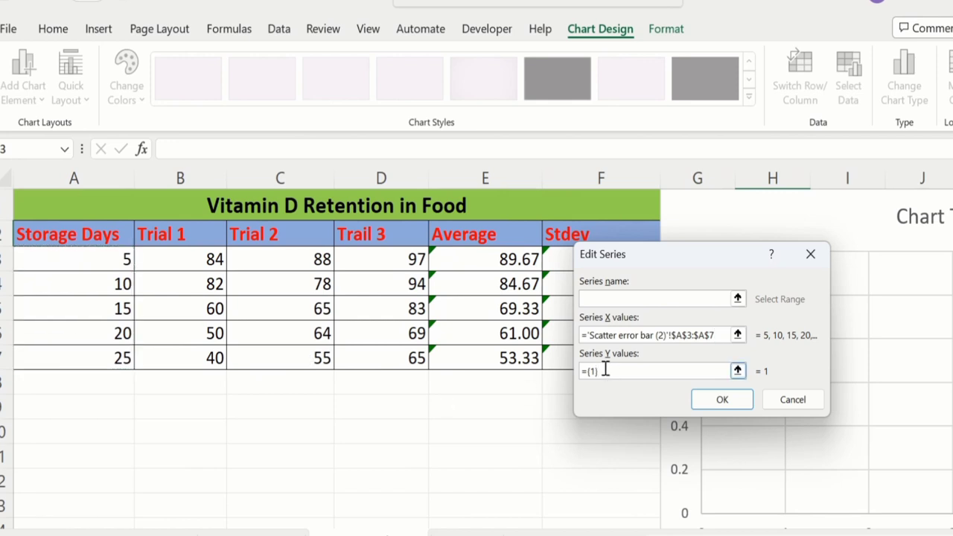
pyautogui.press('BackSpace')
pyautogui.press('BackSpace')
pyautogui.press('BackSpace')
pyautogui.press('BackSpace')
pyautogui.click(470, 257)
pyautogui.moveTo(470, 258); pyautogui.dragTo(470, 348)
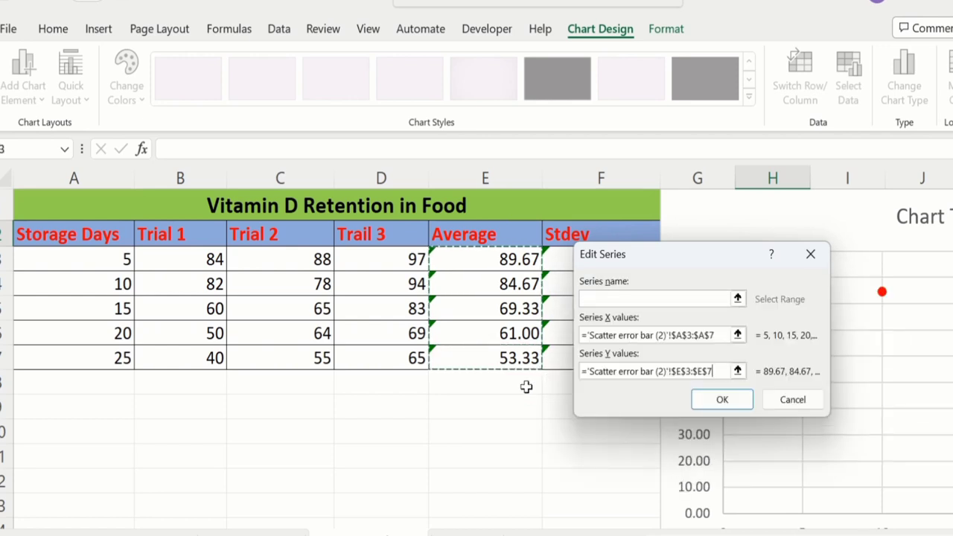
pyautogui.click(728, 400)
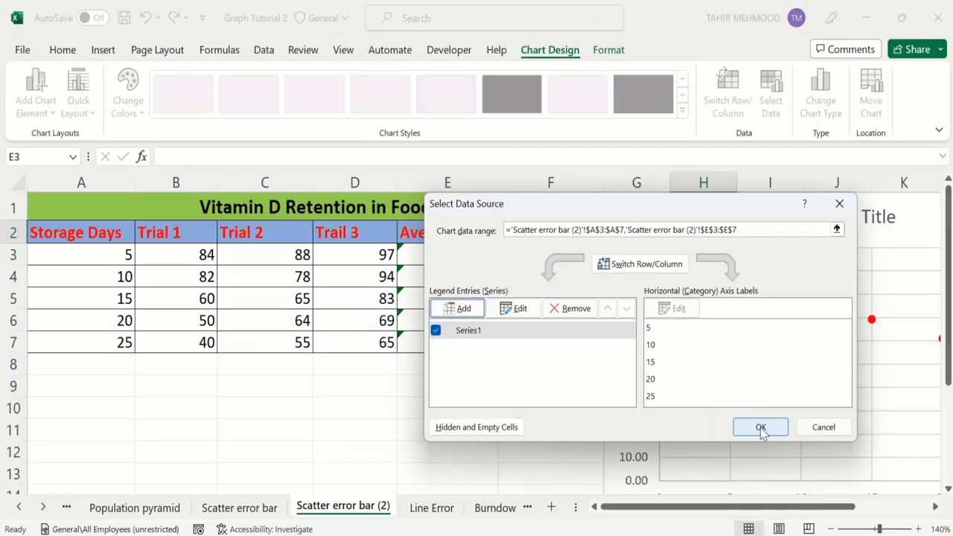
pyautogui.click(834, 454)
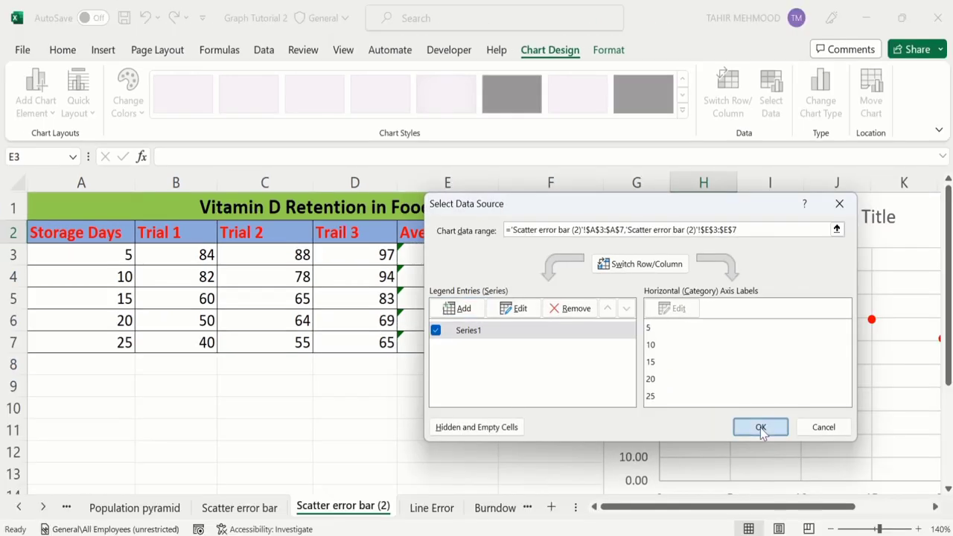
pyautogui.moveTo(688, 510); pyautogui.dragTo(733, 512)
pyautogui.moveTo(491, 285); pyautogui.dragTo(486, 337)
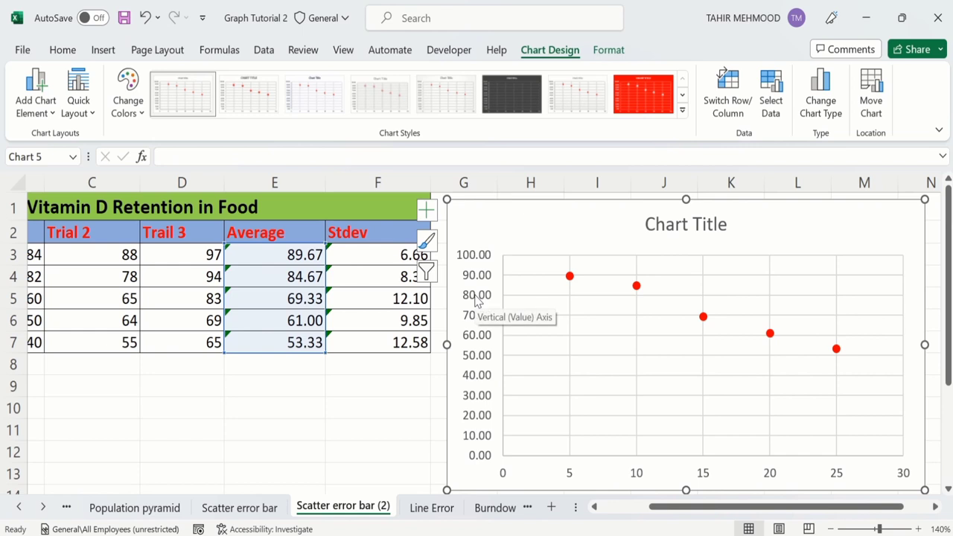
# Step: Set the vertical axis Minimum bound to 30 in Format Axis
pyautogui.click(478, 299)
pyautogui.rightClick(477, 298)
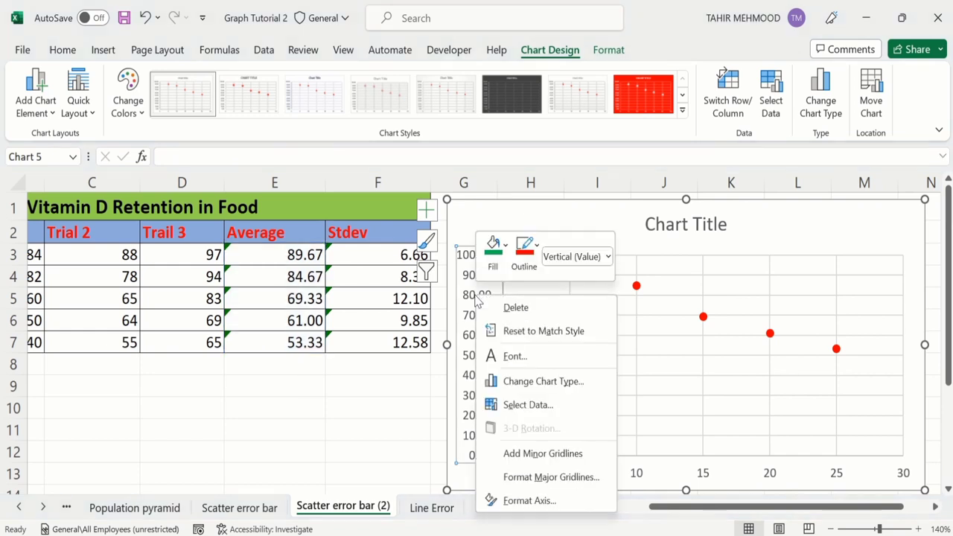
pyautogui.click(530, 501)
pyautogui.click(816, 217)
pyautogui.write('30.0')
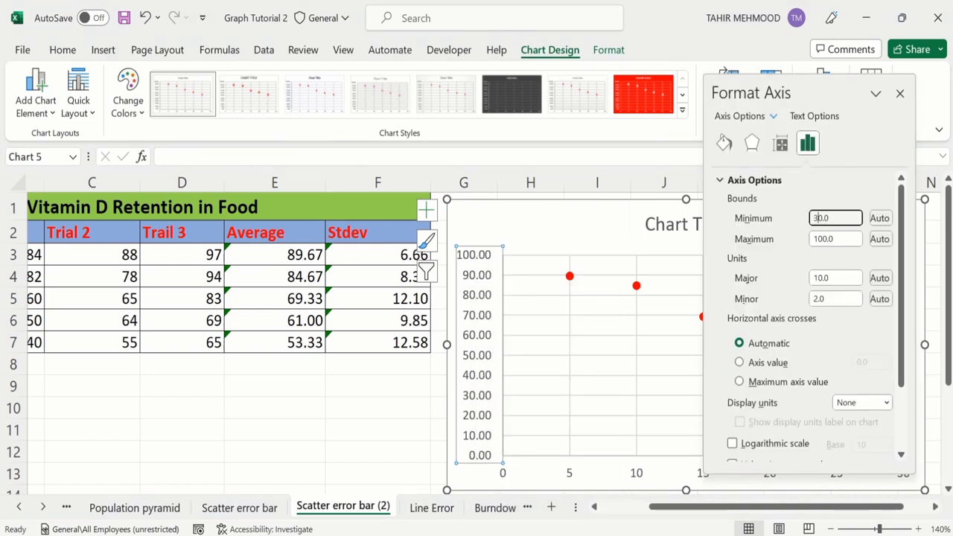
pyautogui.click(394, 407)
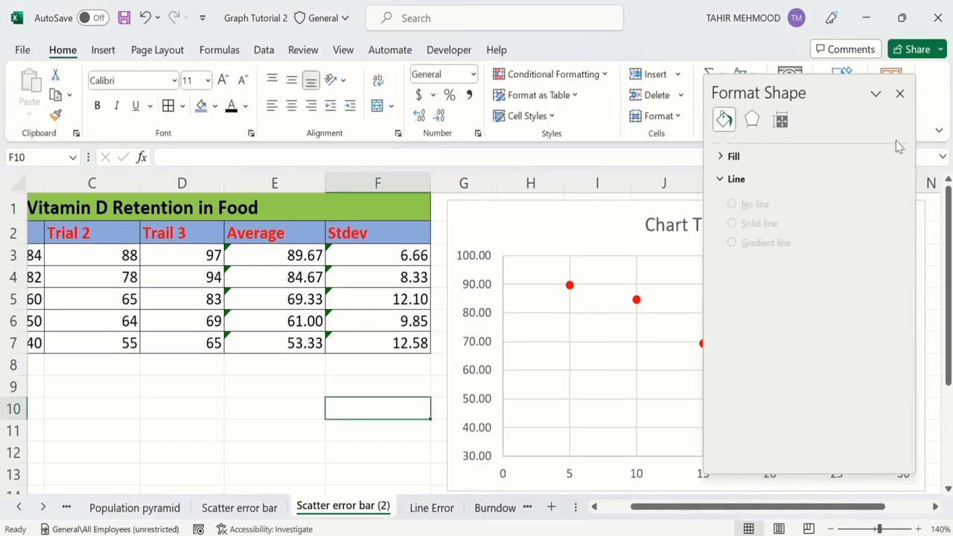
# Step: Close the Format pane and delete the horizontal and vertical gridlines
pyautogui.click(899, 94)
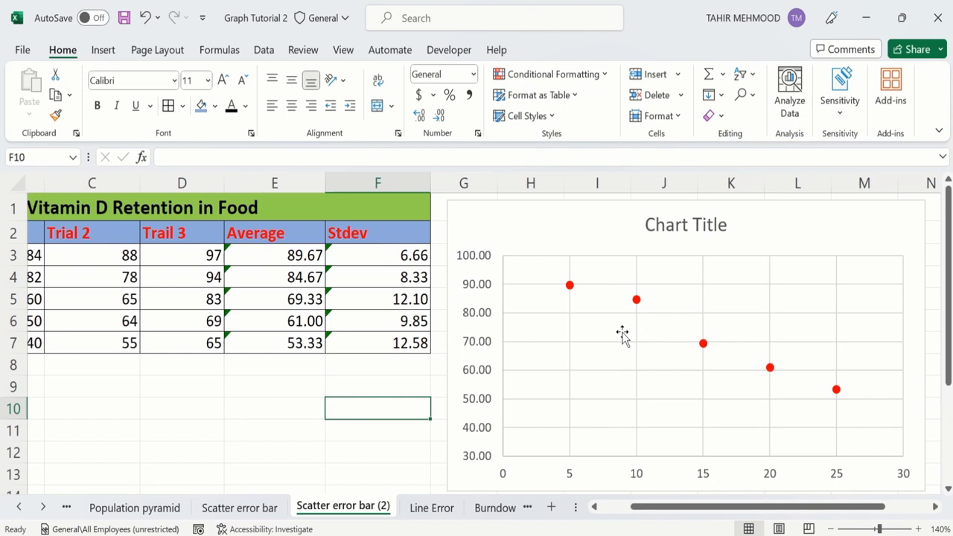
pyautogui.click(544, 318)
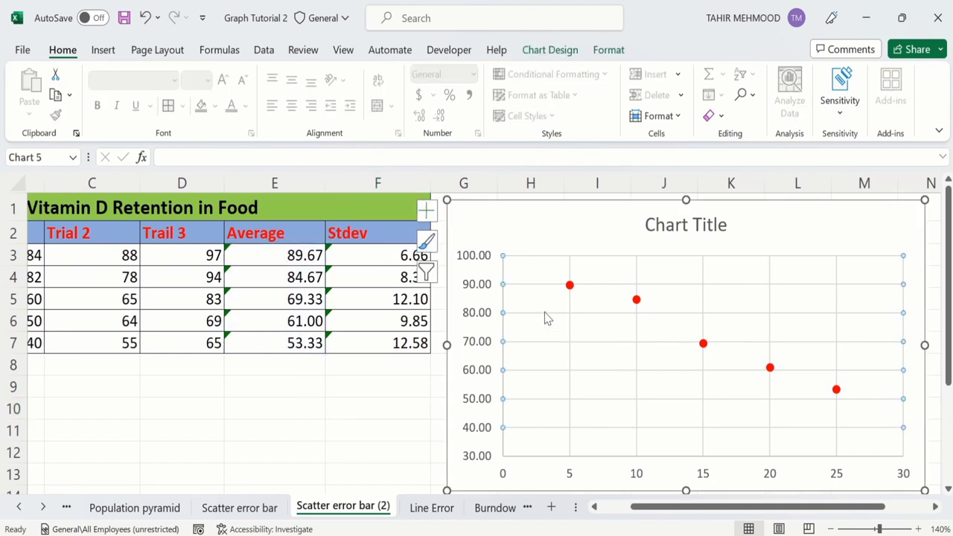
pyautogui.press('Delete')
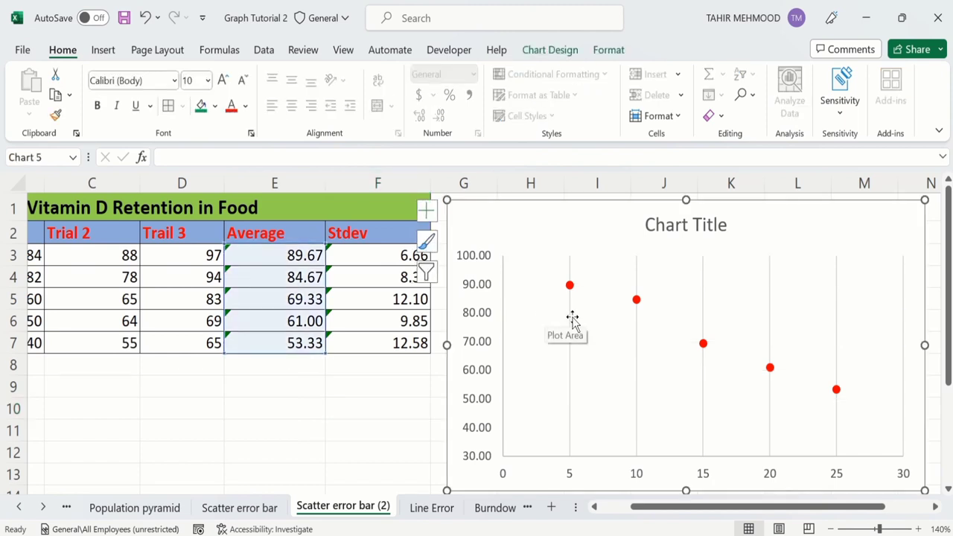
pyautogui.click(570, 320)
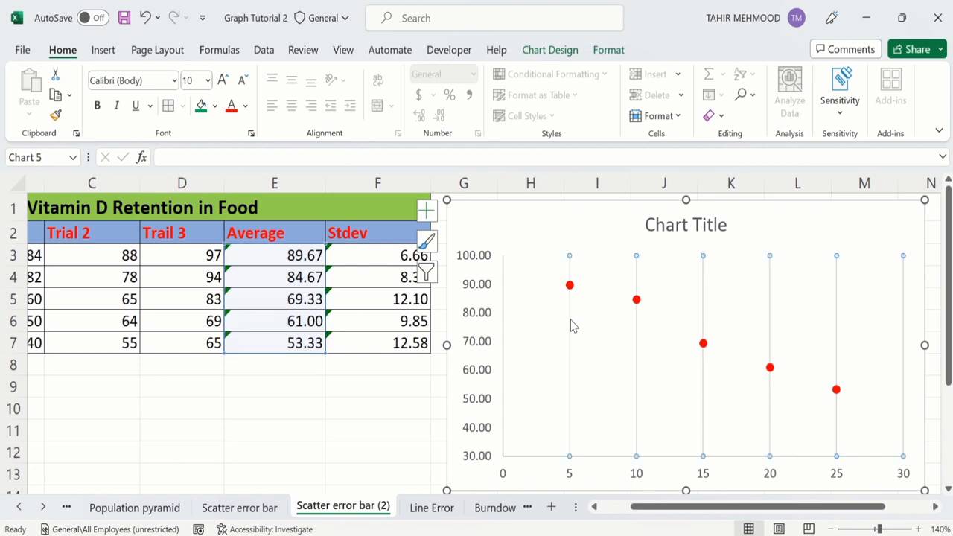
pyautogui.press('Delete')
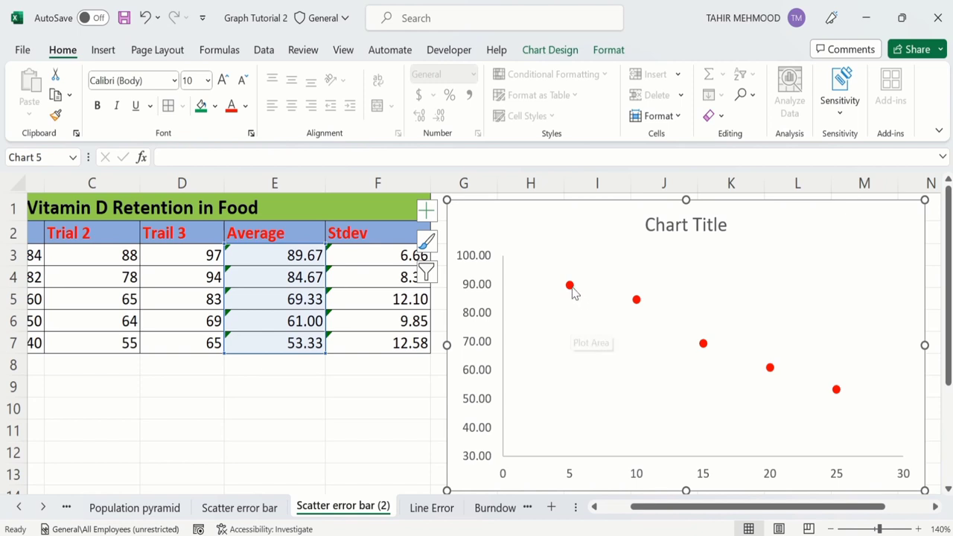
pyautogui.click(569, 287)
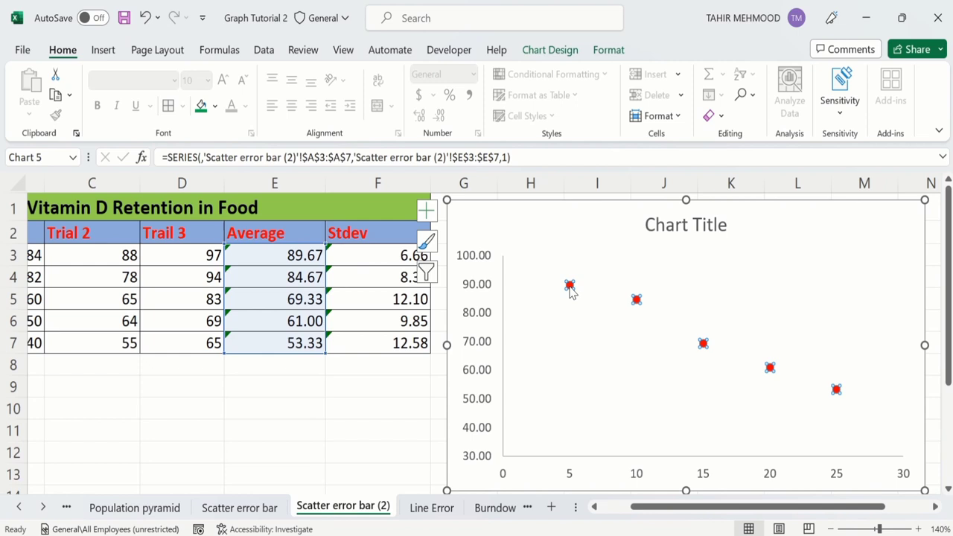
# Step: Add error bars via Chart Design's Add Chart Element > Error Bars > More Error Bars Options
pyautogui.click(551, 50)
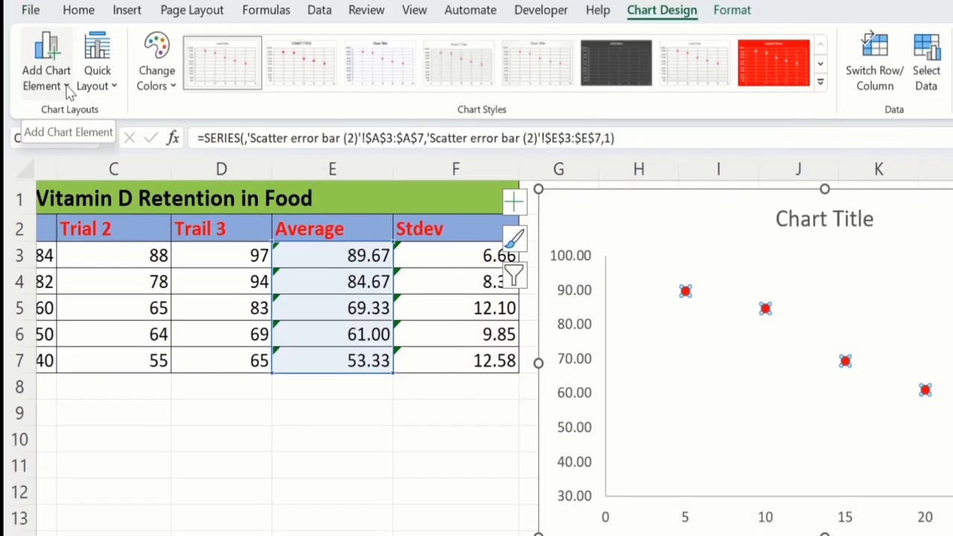
pyautogui.click(53, 118)
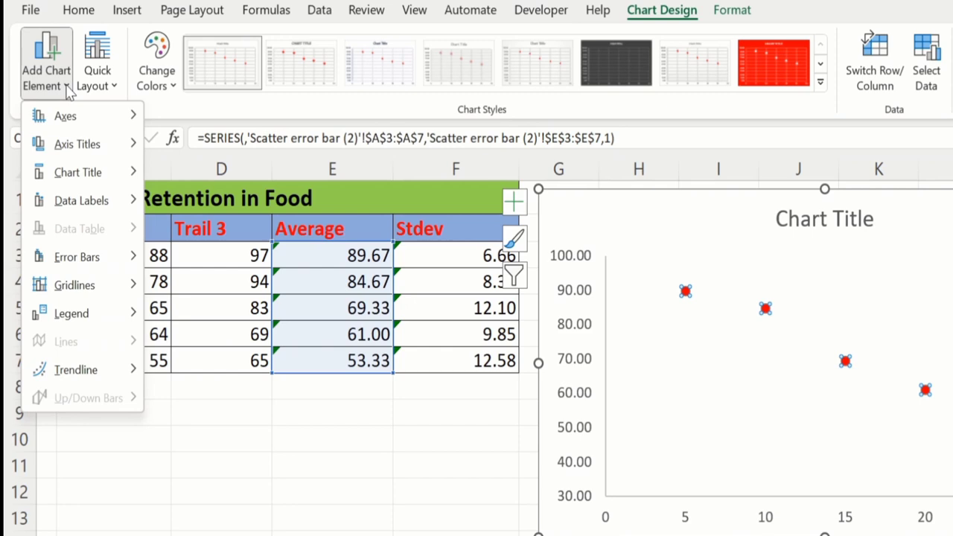
pyautogui.click(77, 257)
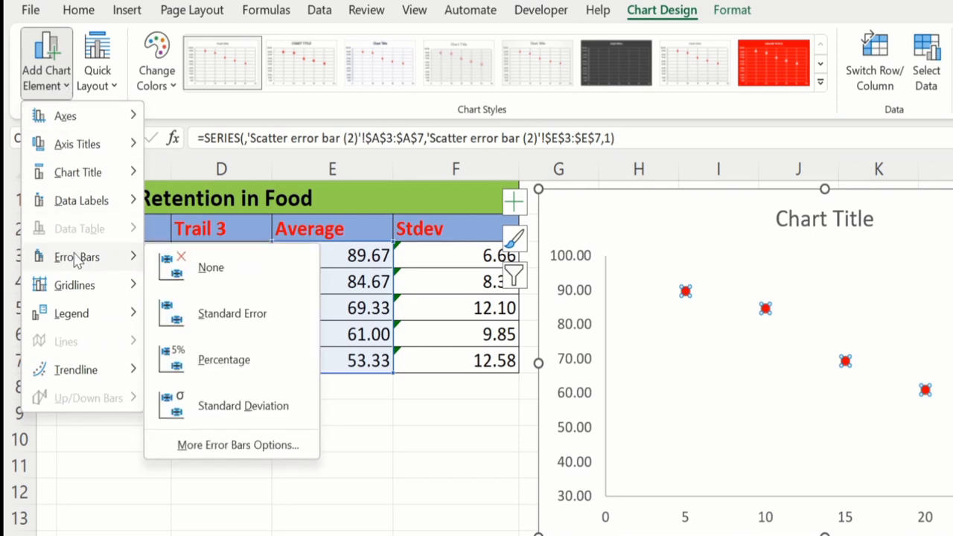
pyautogui.click(233, 446)
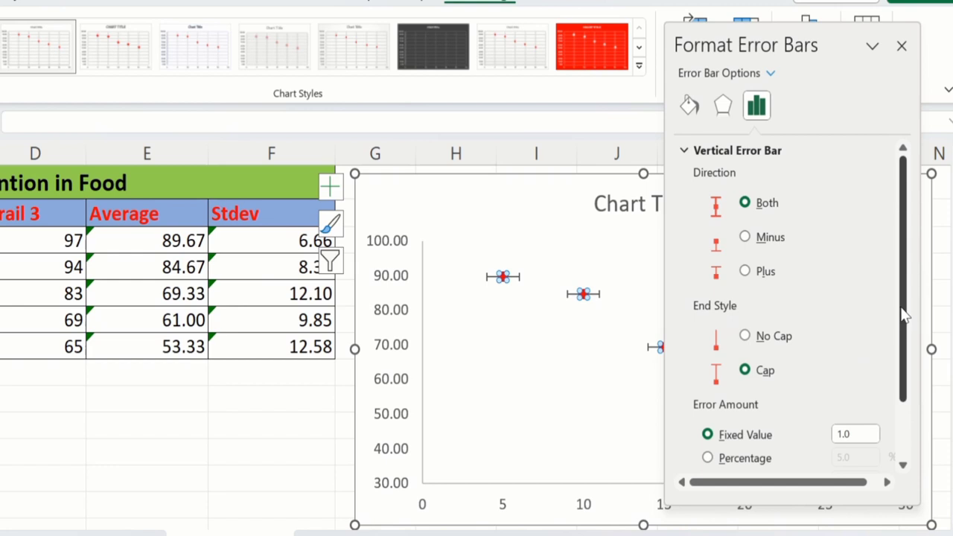
pyautogui.moveTo(903, 315); pyautogui.dragTo(906, 377)
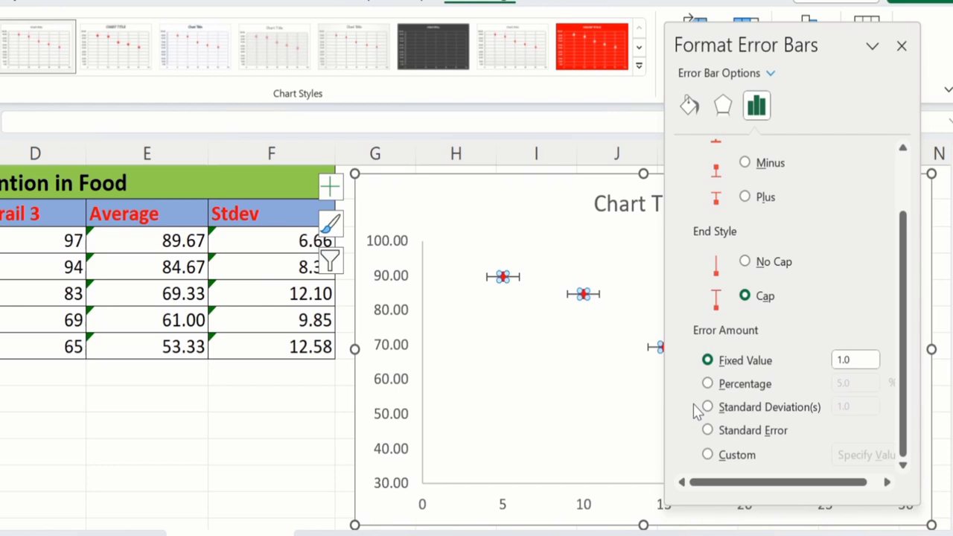
# Step: Choose Custom error amount and set the Positive Error Value to Stdev cells F3:F7
pyautogui.click(707, 455)
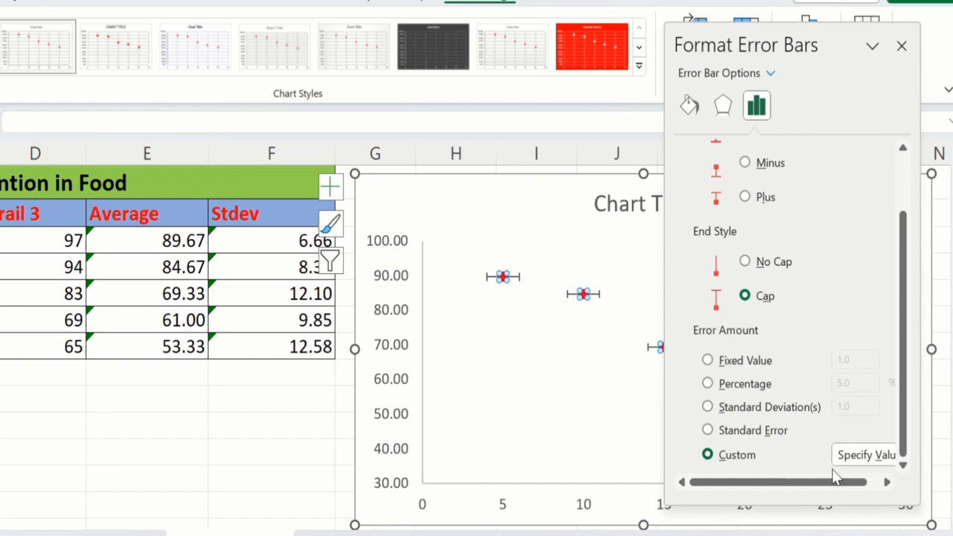
pyautogui.click(888, 483)
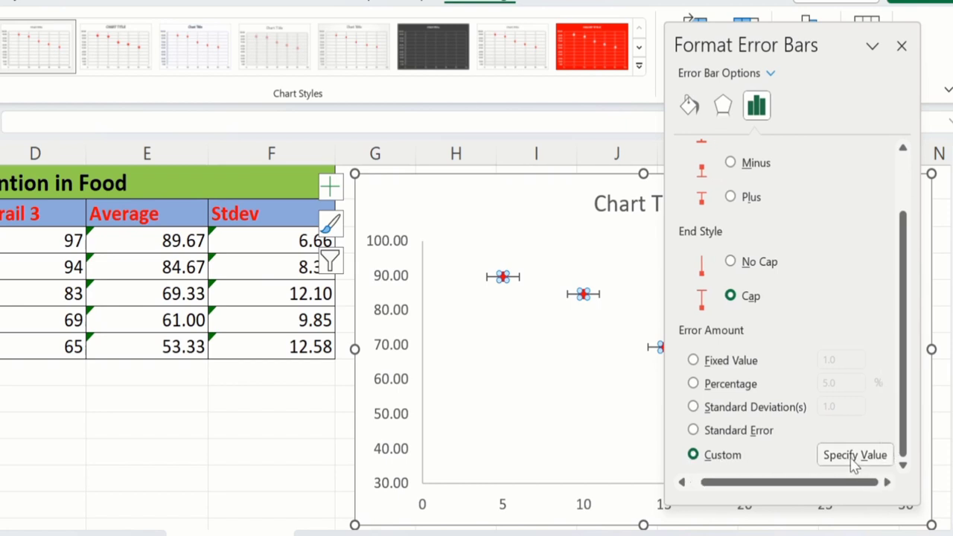
pyautogui.click(855, 456)
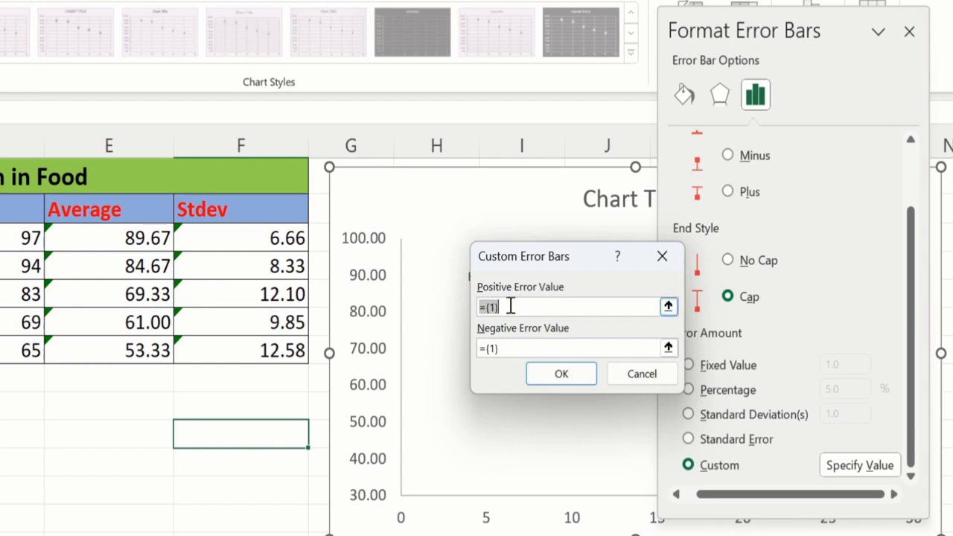
pyautogui.press('BackSpace')
pyautogui.click(231, 238)
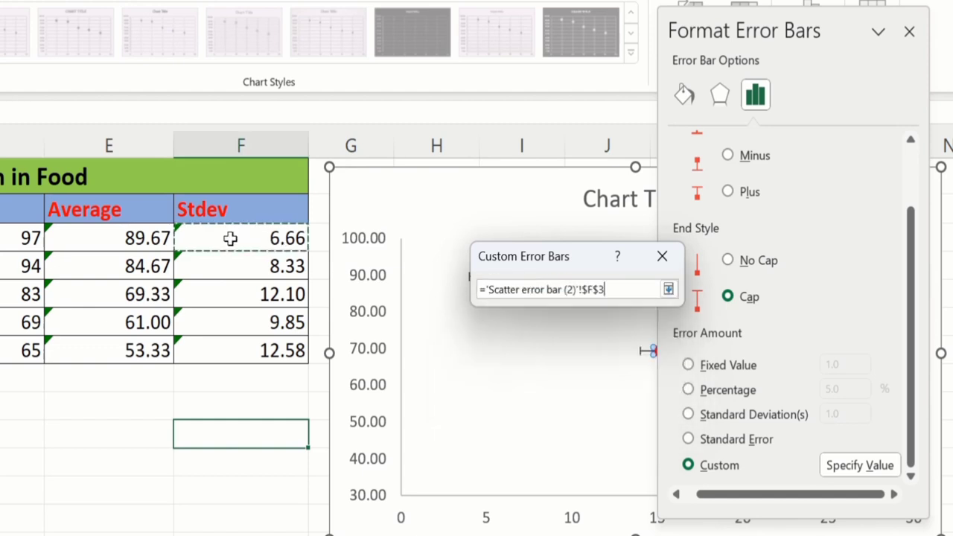
pyautogui.moveTo(230, 238); pyautogui.dragTo(227, 344)
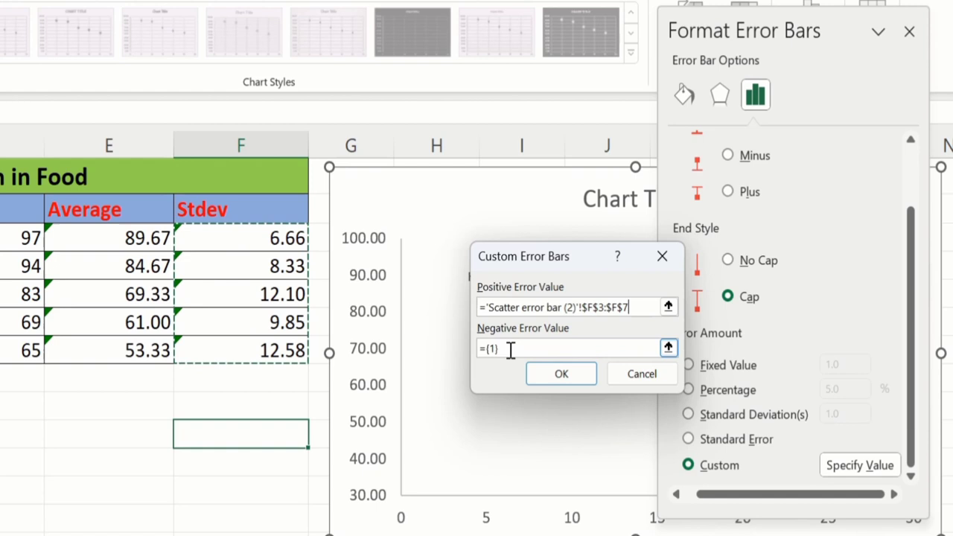
# Step: Set the Negative Error Value to F3:F7 as well and apply the custom values
pyautogui.click(510, 350)
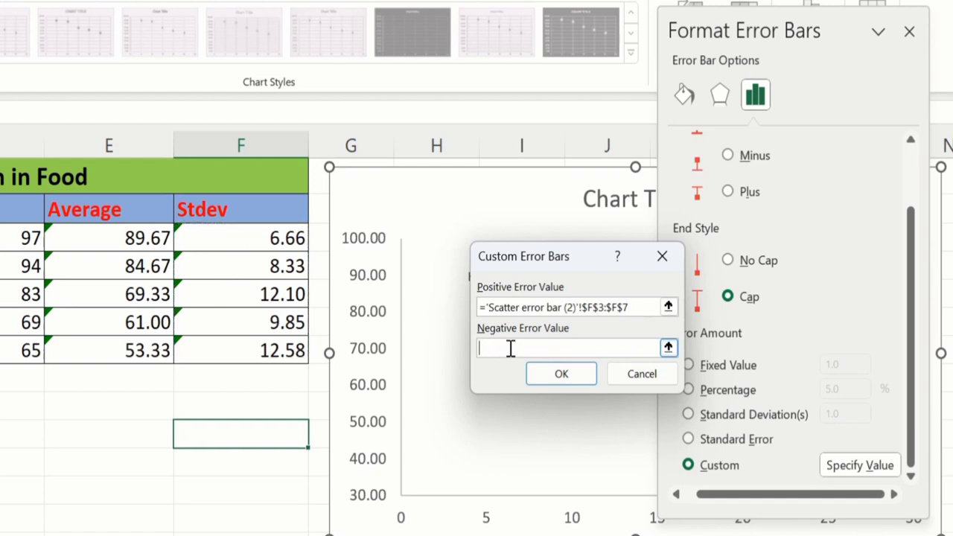
pyautogui.click(232, 239)
pyautogui.moveTo(234, 238); pyautogui.dragTo(234, 344)
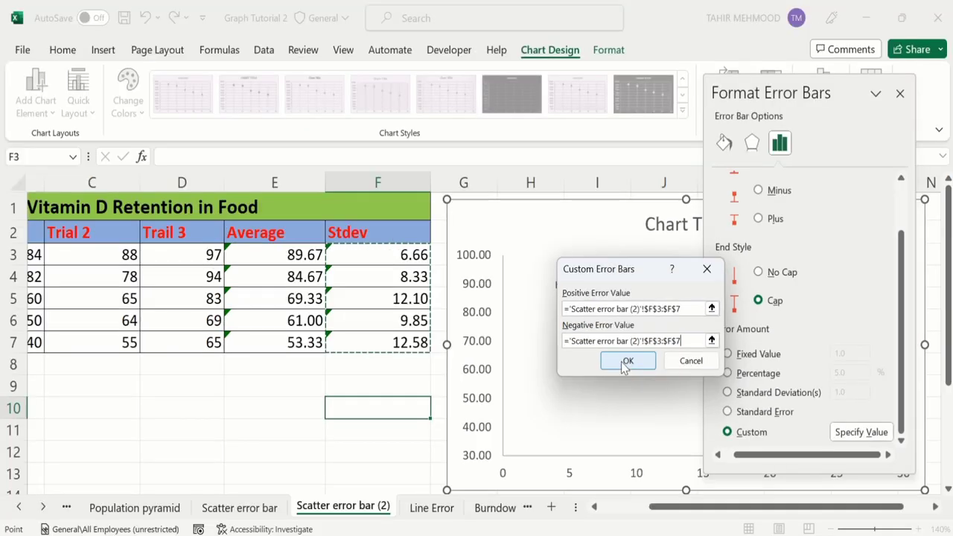
pyautogui.click(628, 362)
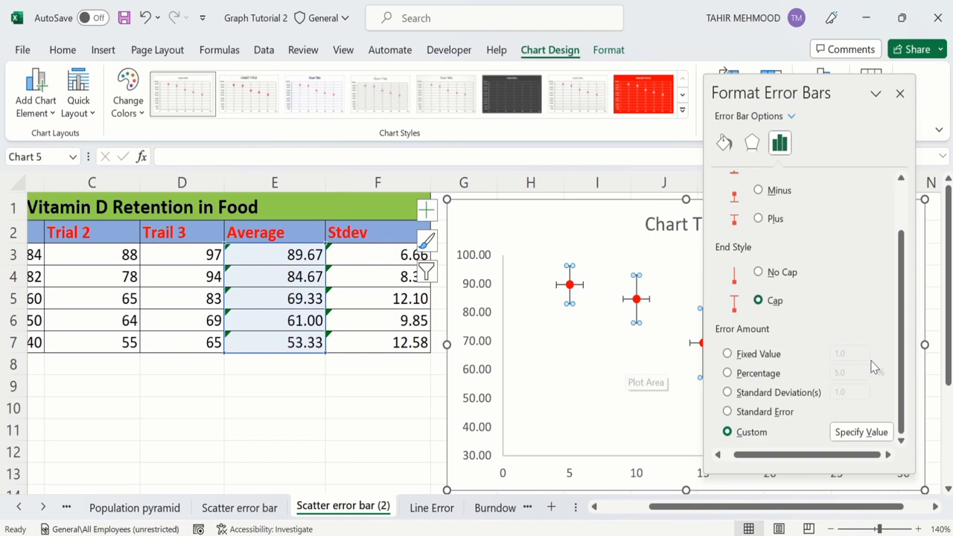
# Step: Delete the horizontal error bars so only the vertical Stdev bars remain on each point
pyautogui.click(901, 95)
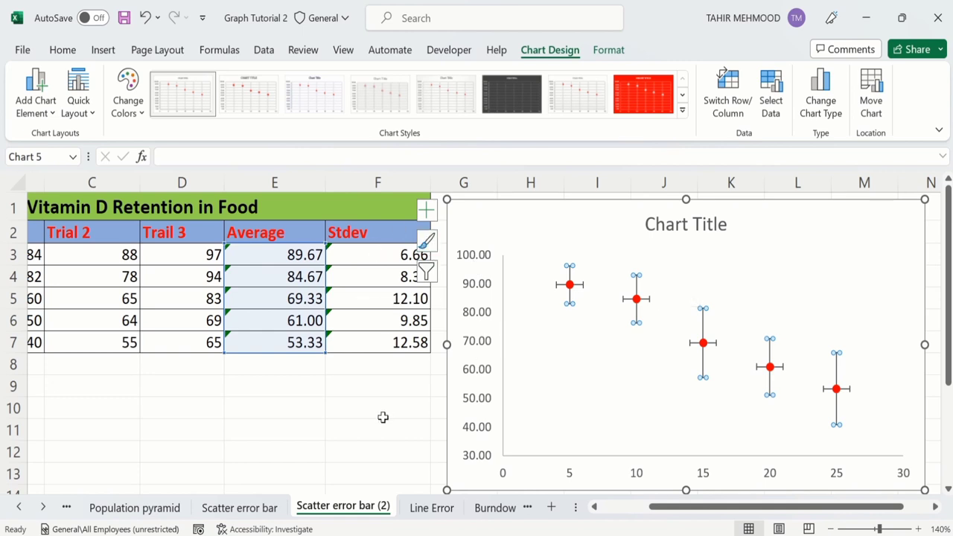
pyautogui.click(383, 417)
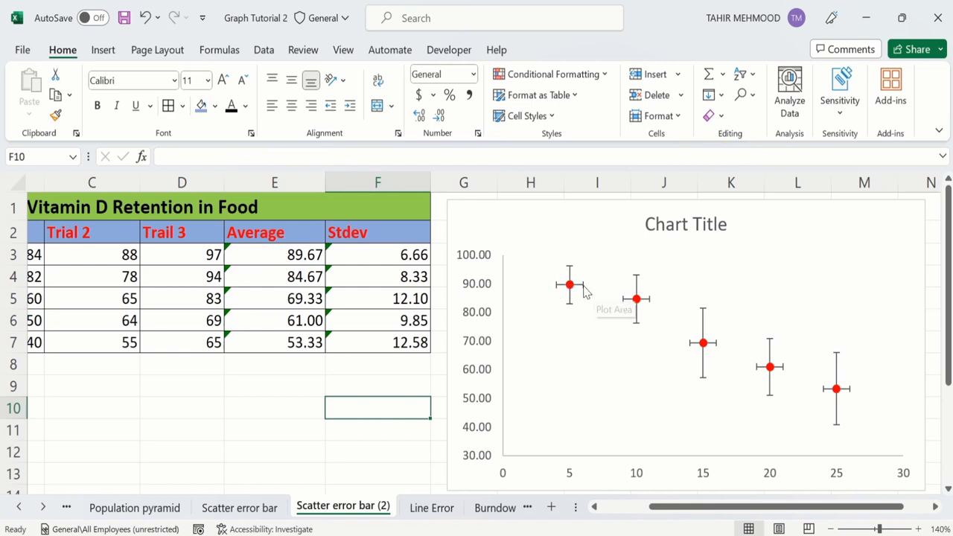
pyautogui.click(585, 290)
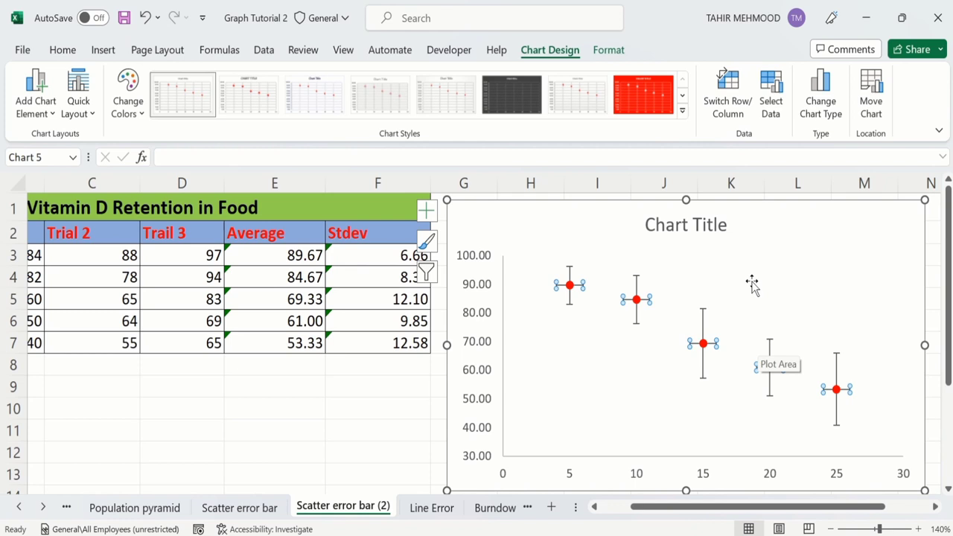
pyautogui.press('Escape')
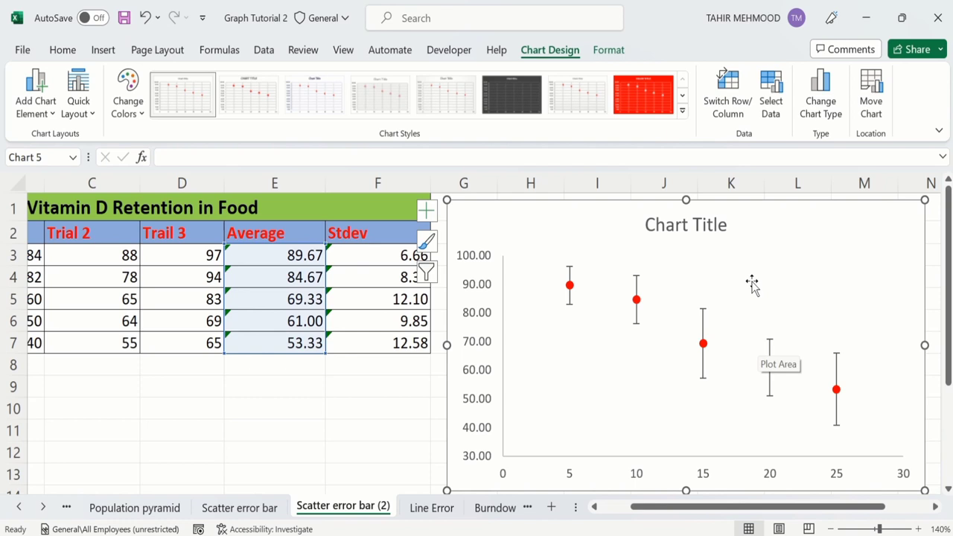
pyautogui.press('Escape')
pyautogui.moveTo(659, 511)
pyautogui.mouseDown()
pyautogui.moveTo(616, 512)
pyautogui.moveTo(664, 518)
pyautogui.mouseUp()
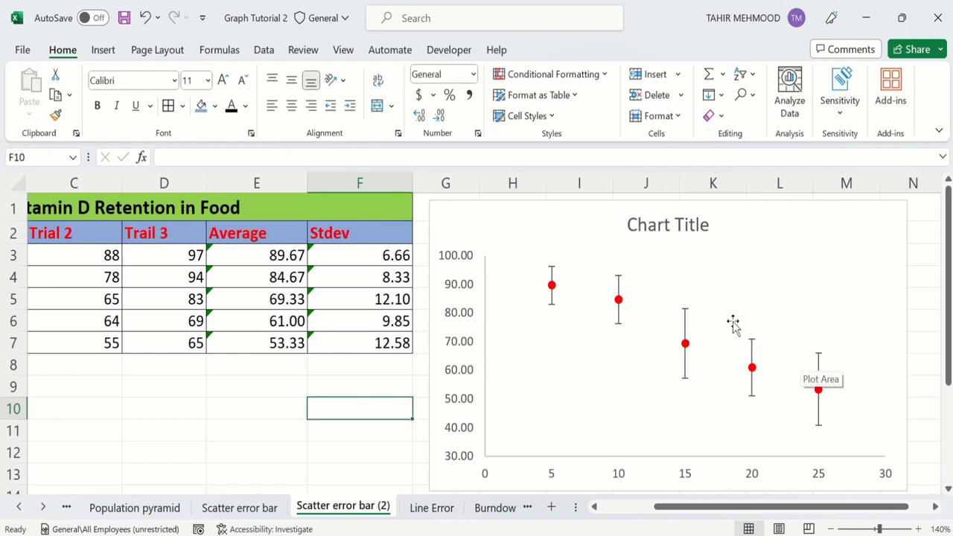
# Step: Colour the vertical error bars red and set their line width to 1.75 pt
pyautogui.click(618, 284)
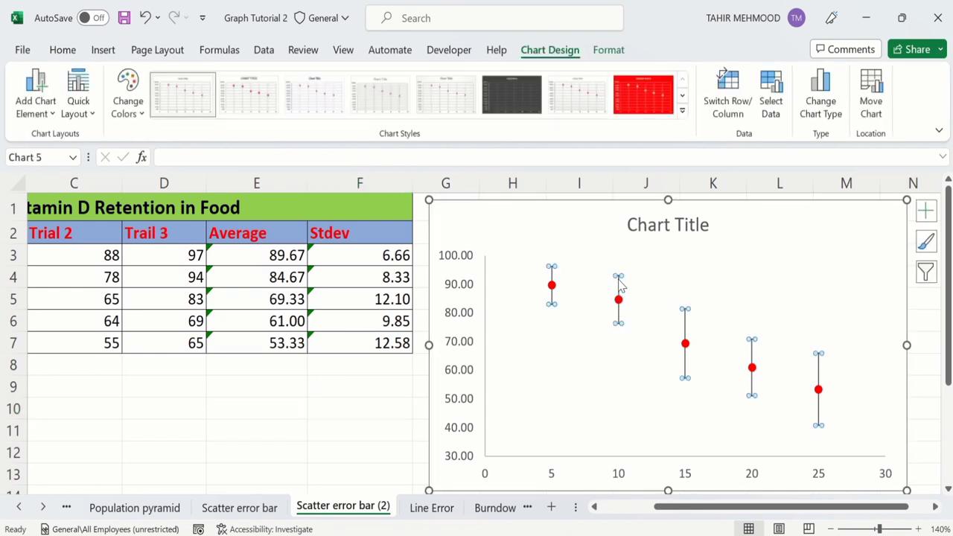
pyautogui.rightClick(621, 286)
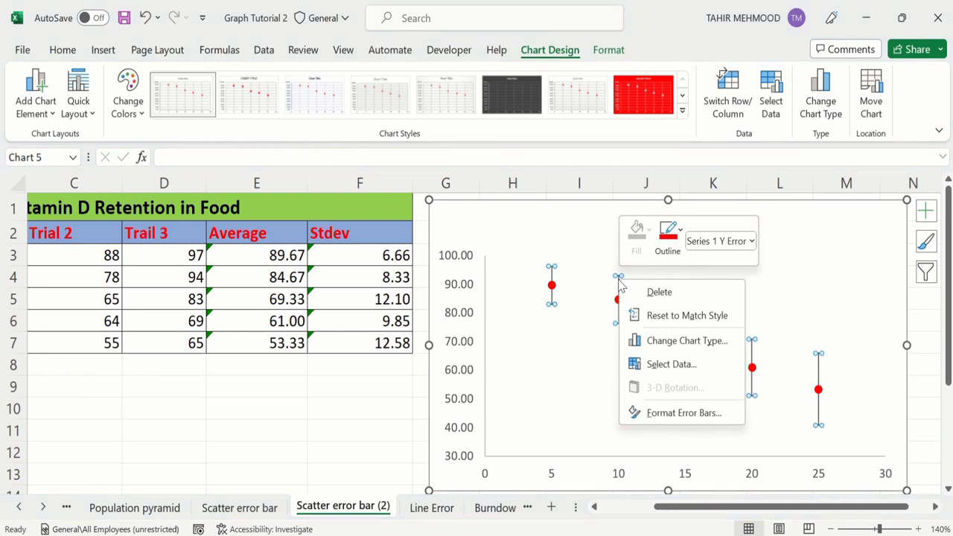
pyautogui.click(666, 414)
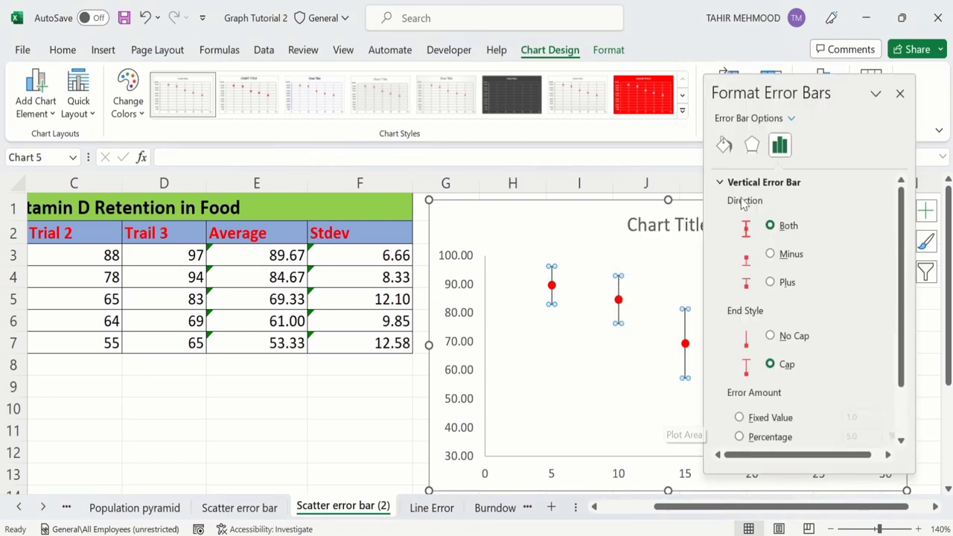
pyautogui.click(724, 145)
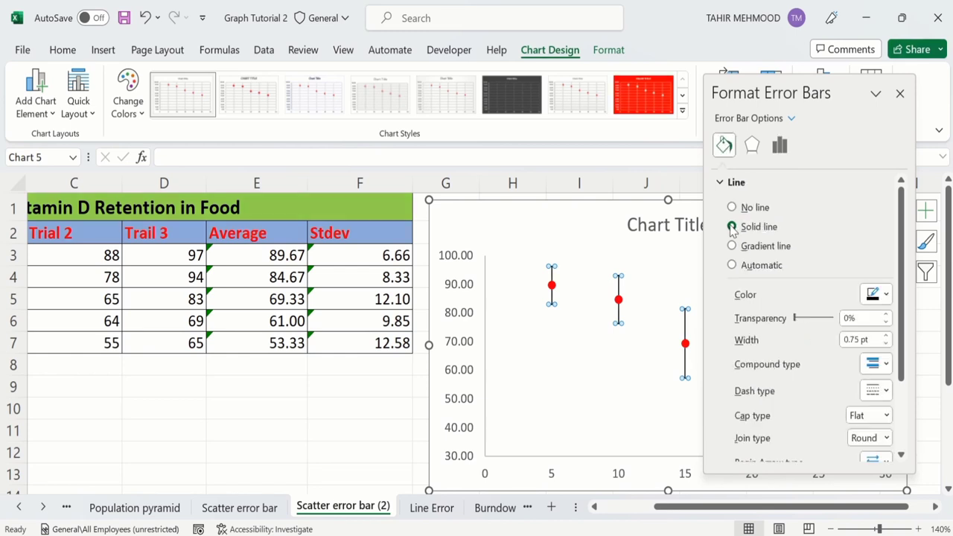
pyautogui.click(886, 297)
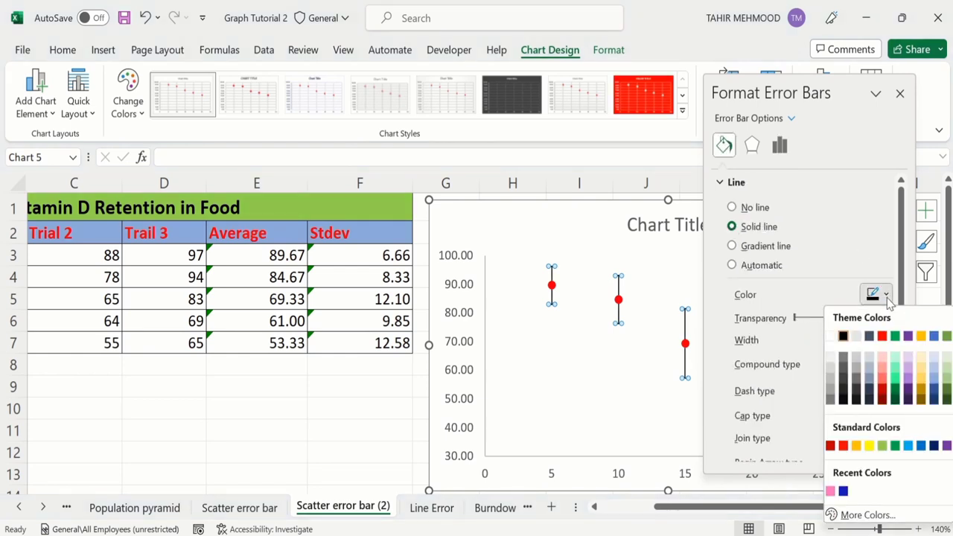
pyautogui.click(882, 337)
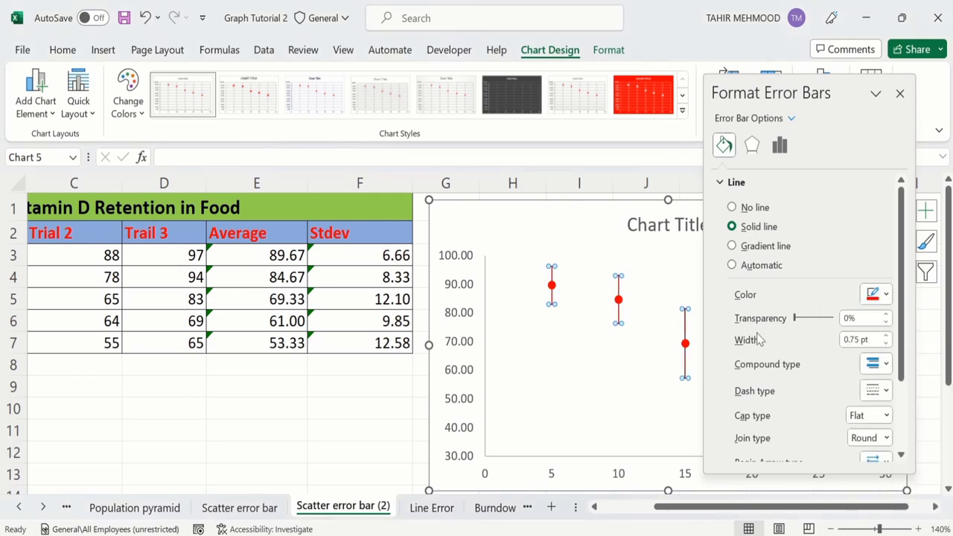
pyautogui.click(886, 335)
pyautogui.click(886, 336)
pyautogui.click(886, 335)
pyautogui.click(886, 336)
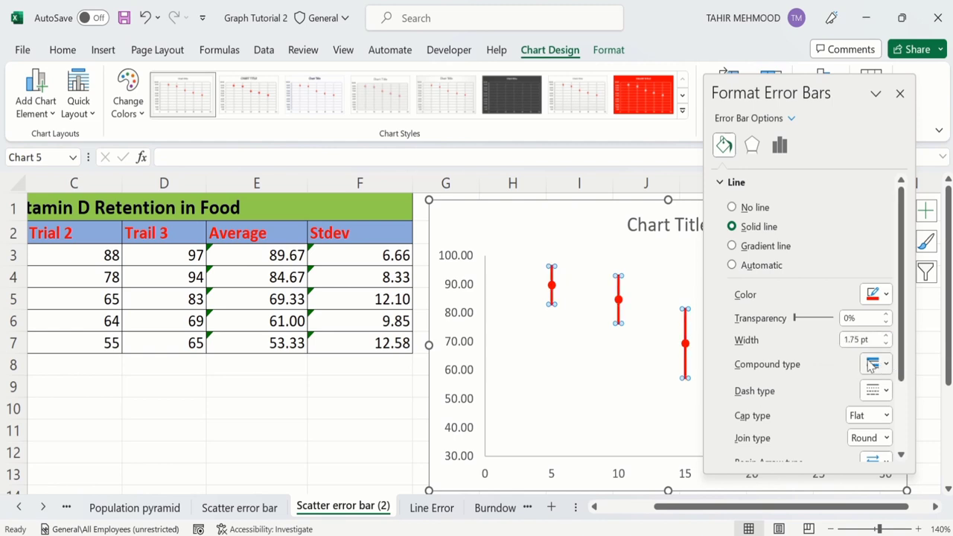
# Step: Give the vertical error bars a double compound line and a long-dash style
pyautogui.moveTo(903, 322); pyautogui.dragTo(906, 379)
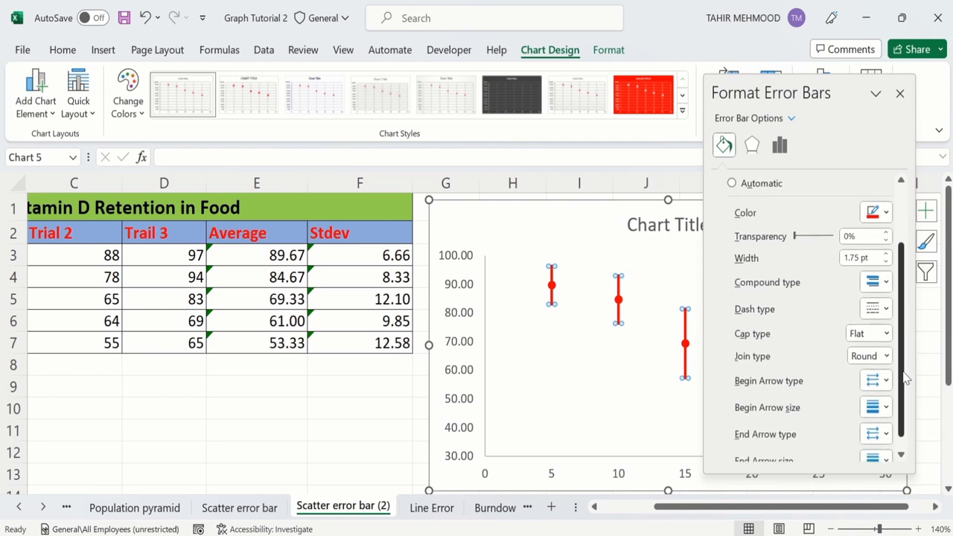
pyautogui.click(888, 288)
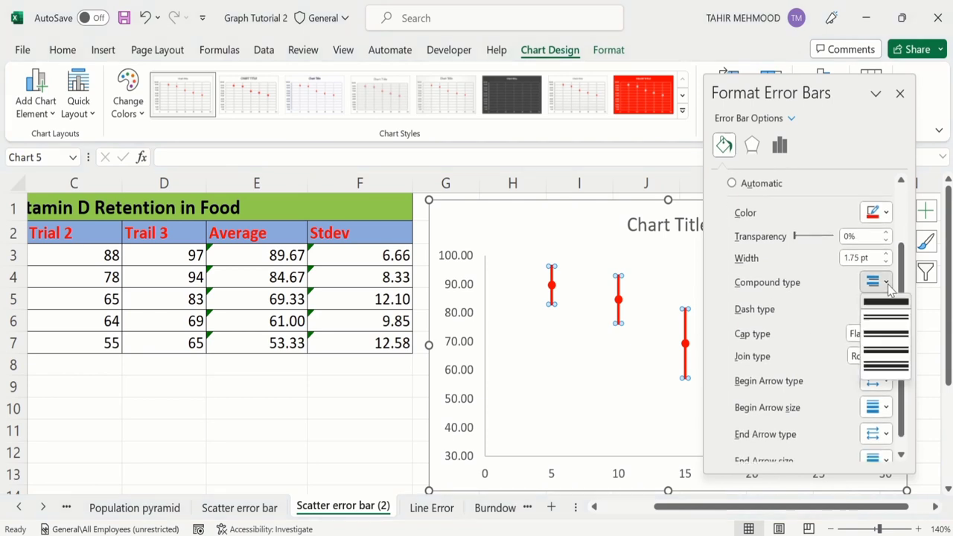
pyautogui.click(885, 318)
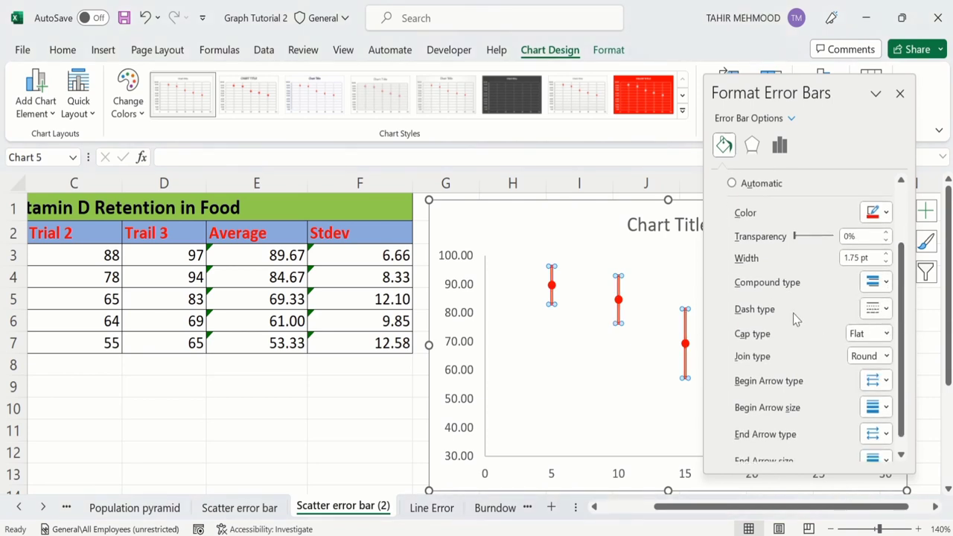
pyautogui.click(886, 309)
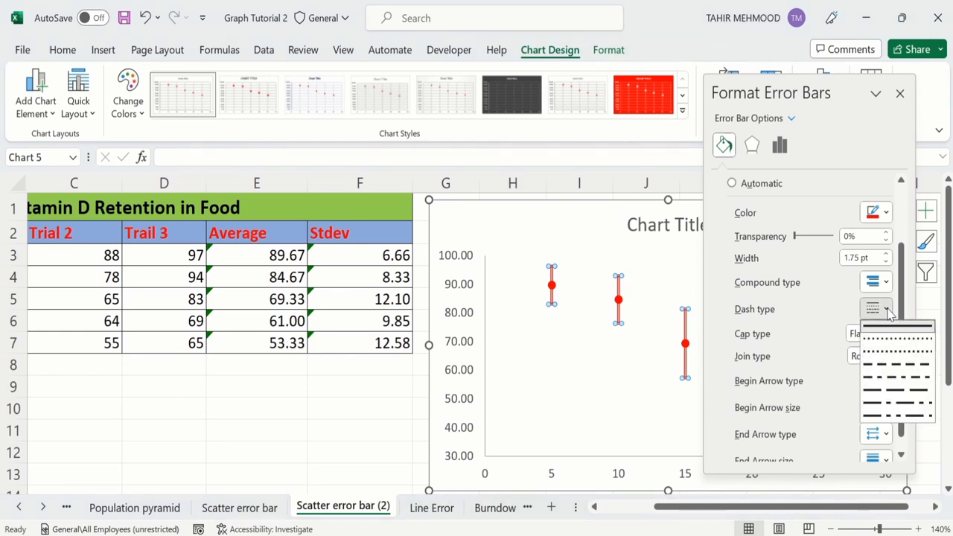
pyautogui.click(872, 378)
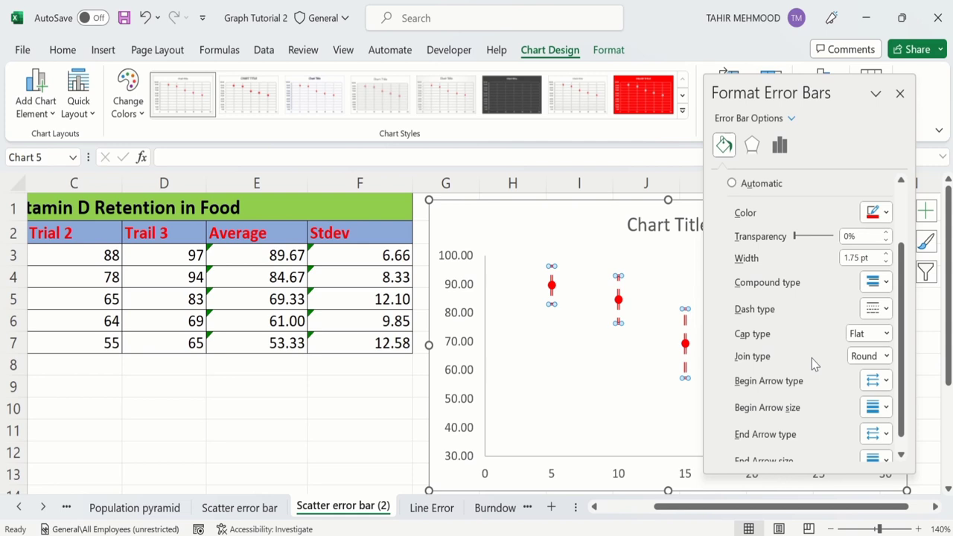
pyautogui.moveTo(903, 321); pyautogui.dragTo(903, 253)
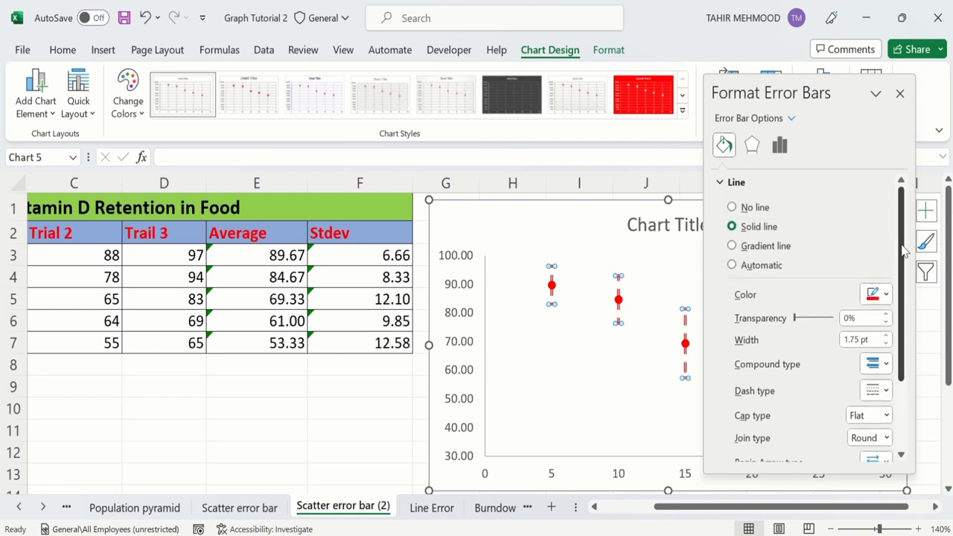
pyautogui.click(900, 95)
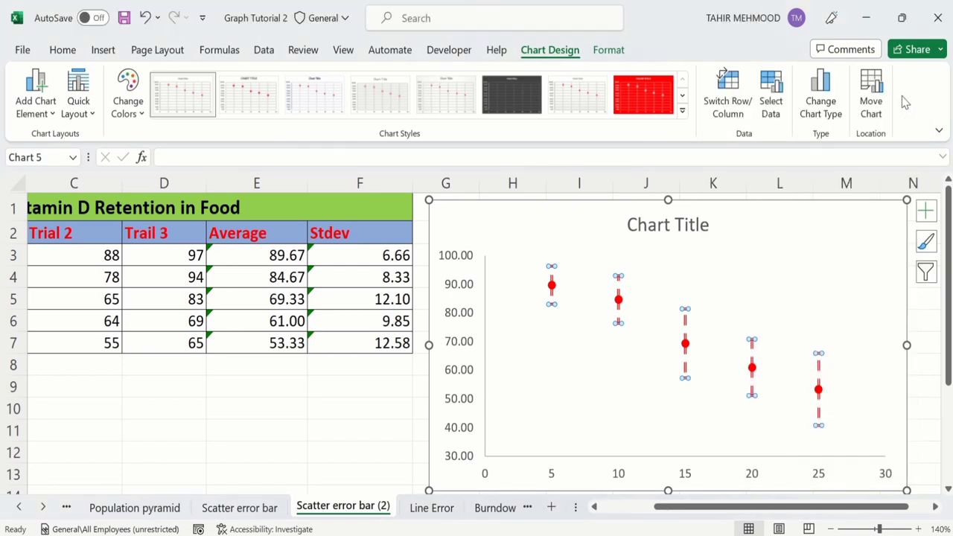